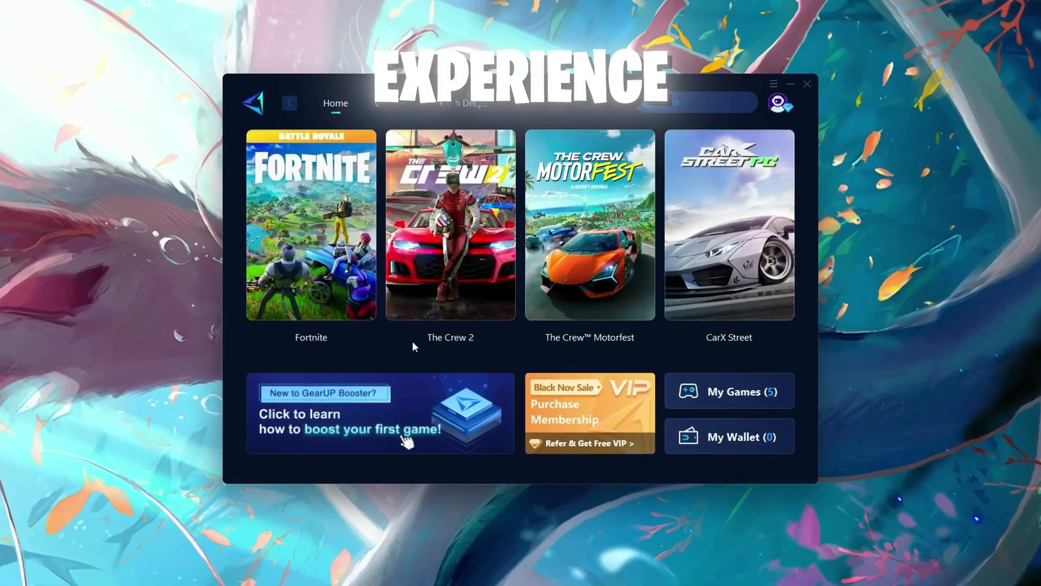
# Step: Browse the popular titles in GearUP Booster's game catalogue
pyautogui.click(386, 88)
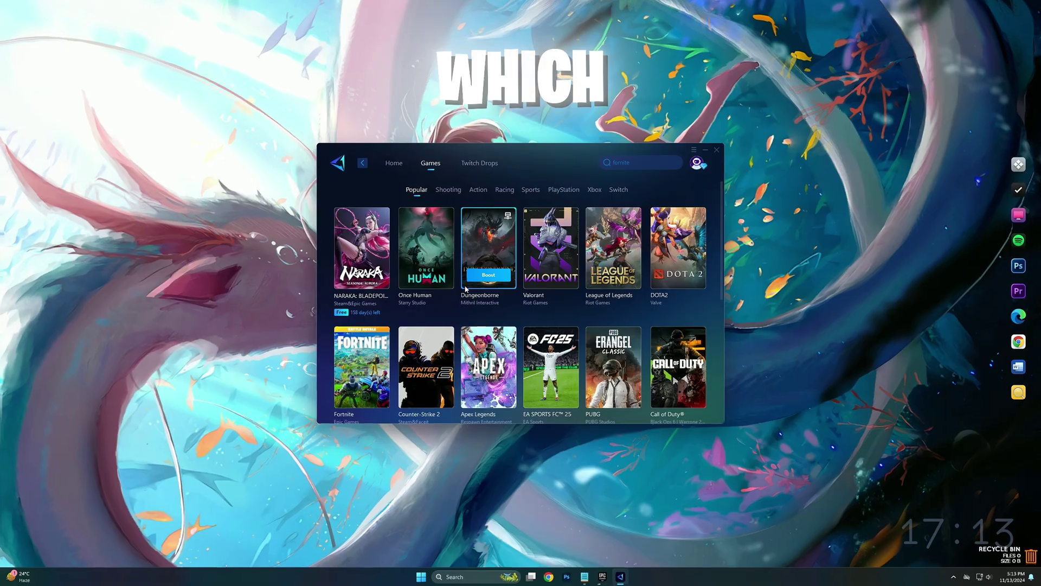
pyautogui.scroll(-5, 465, 289)
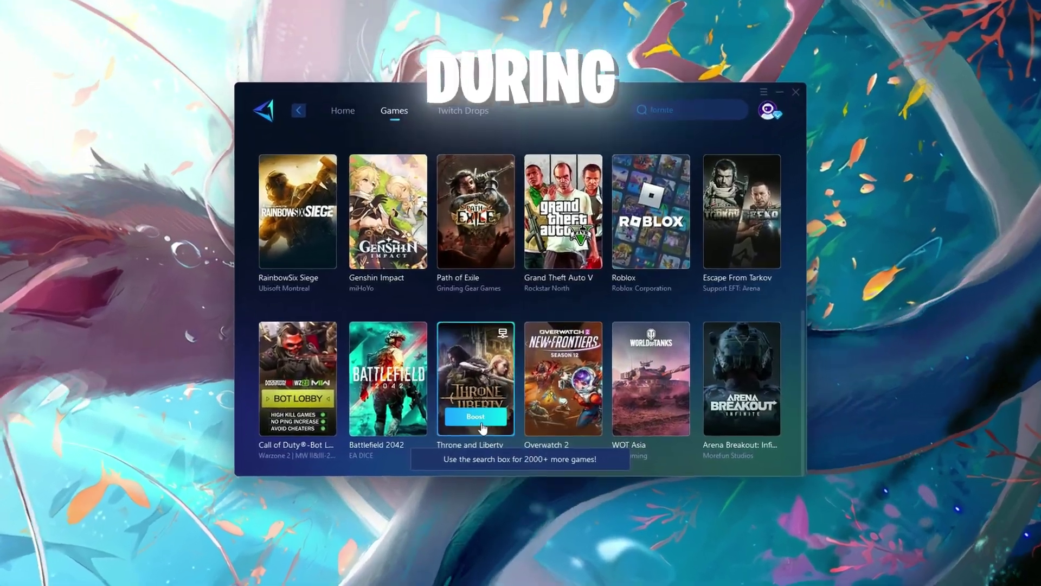
pyautogui.scroll(5, 467, 282)
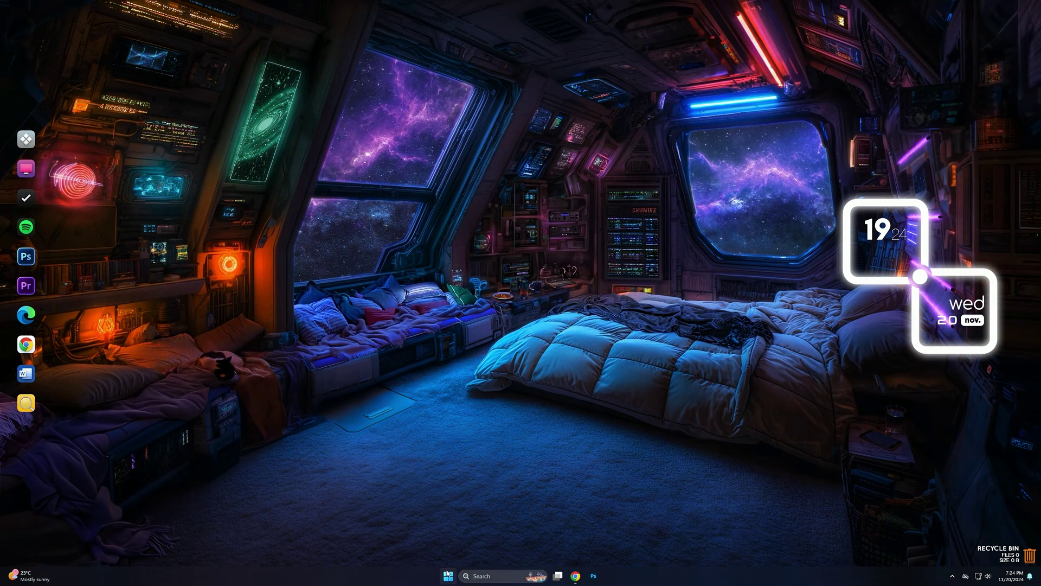
# Step: Search Windows for "advance system settings", open the advanced System Properties, and centre the window on the desktop
pyautogui.press('super')
pyautogui.write('a')
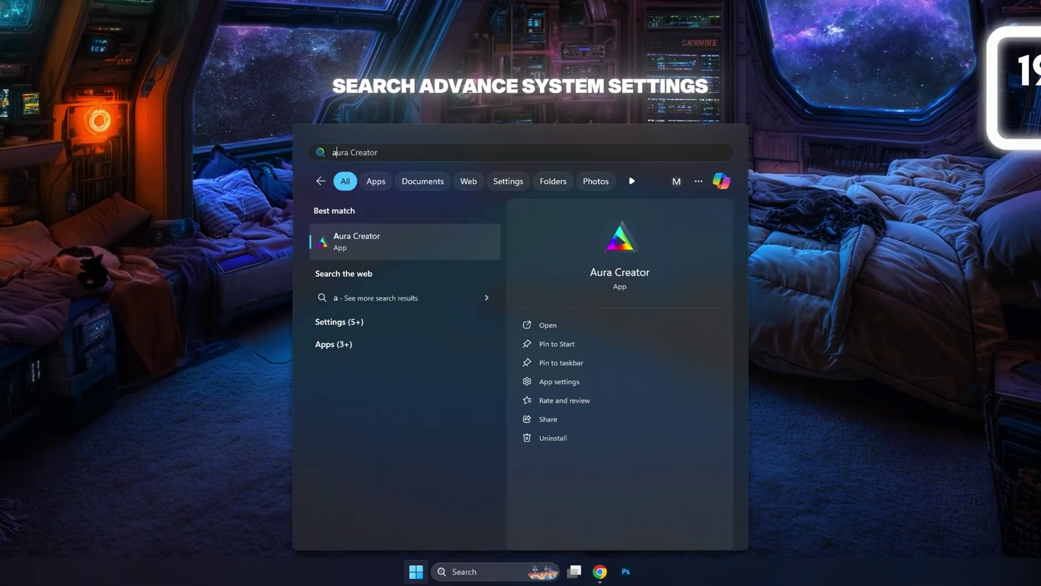
pyautogui.write('dvance')
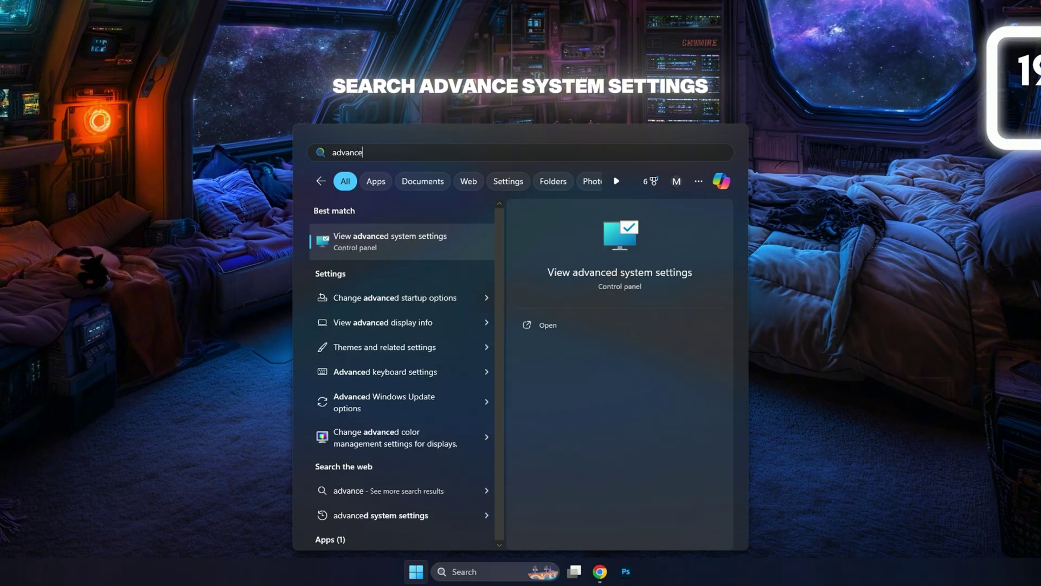
pyautogui.write(' system settings')
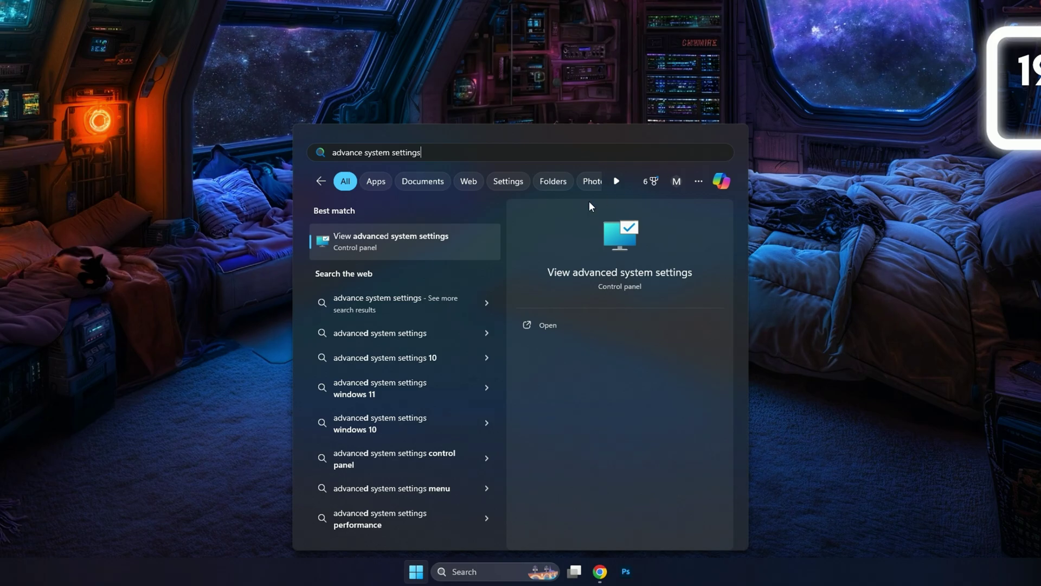
pyautogui.click(398, 242)
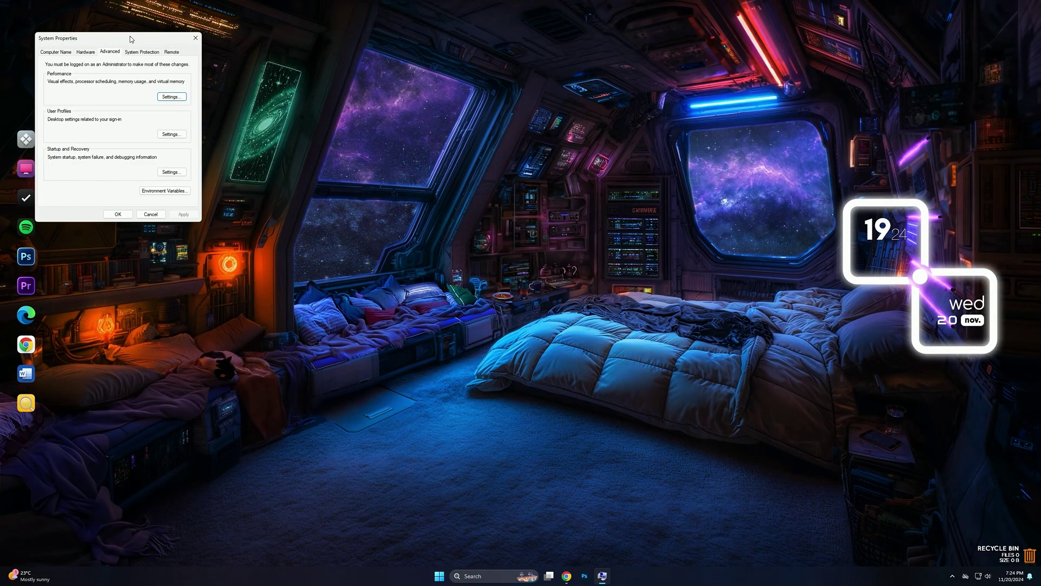
pyautogui.moveTo(130, 39); pyautogui.dragTo(542, 230)
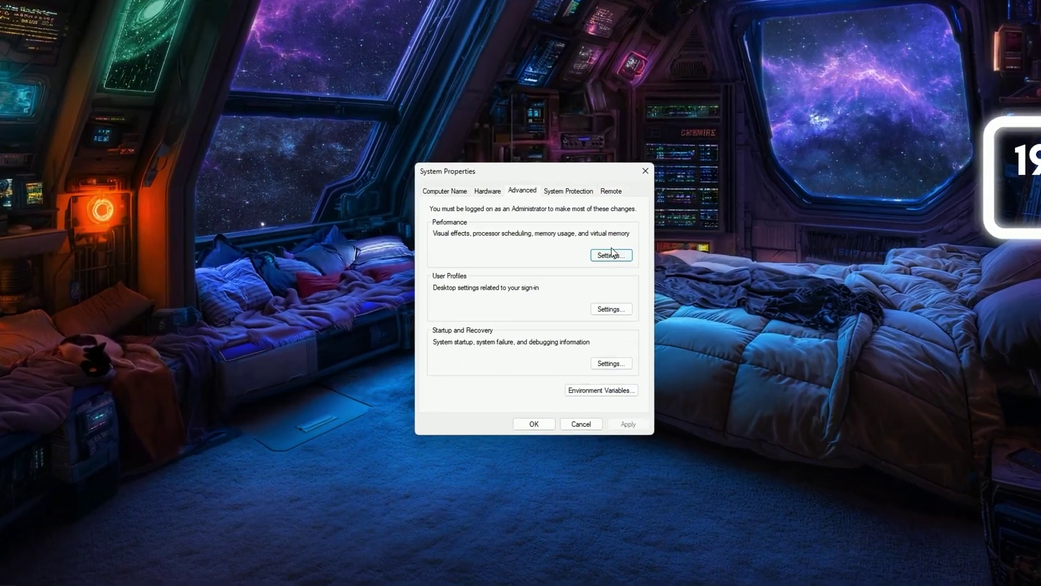
# Step: Adjust visual effects for best performance, enabling only Smooth edges of screen fonts and Show thumbnails instead of icons, and apply the changes
pyautogui.click(609, 256)
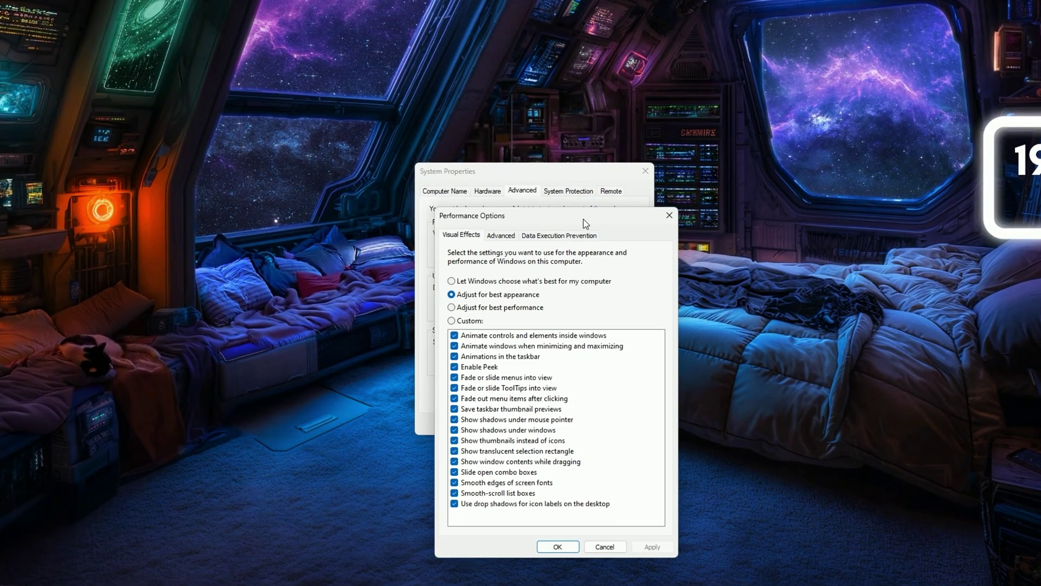
pyautogui.moveTo(586, 224); pyautogui.dragTo(564, 160)
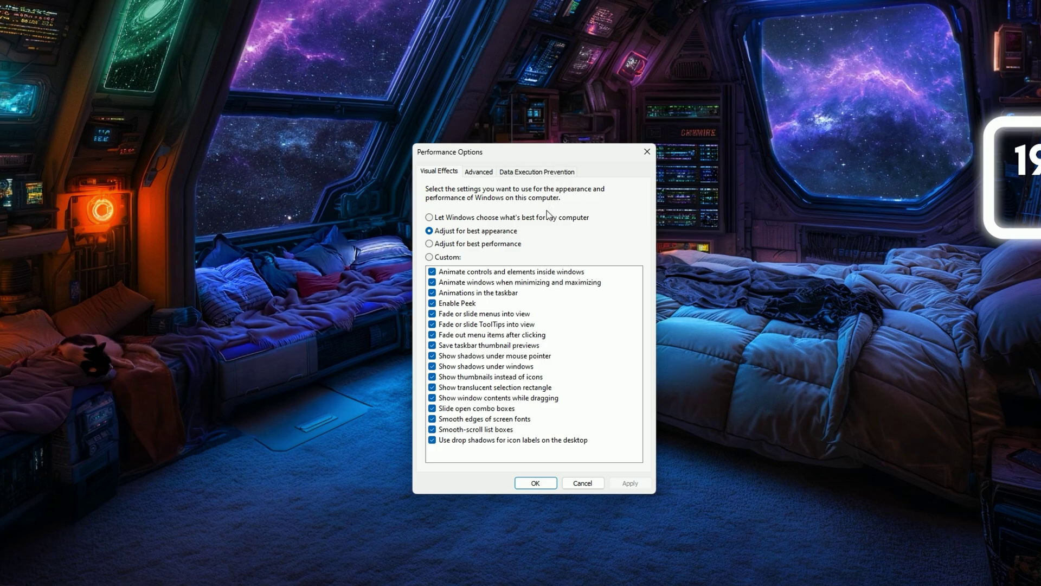
pyautogui.click(429, 245)
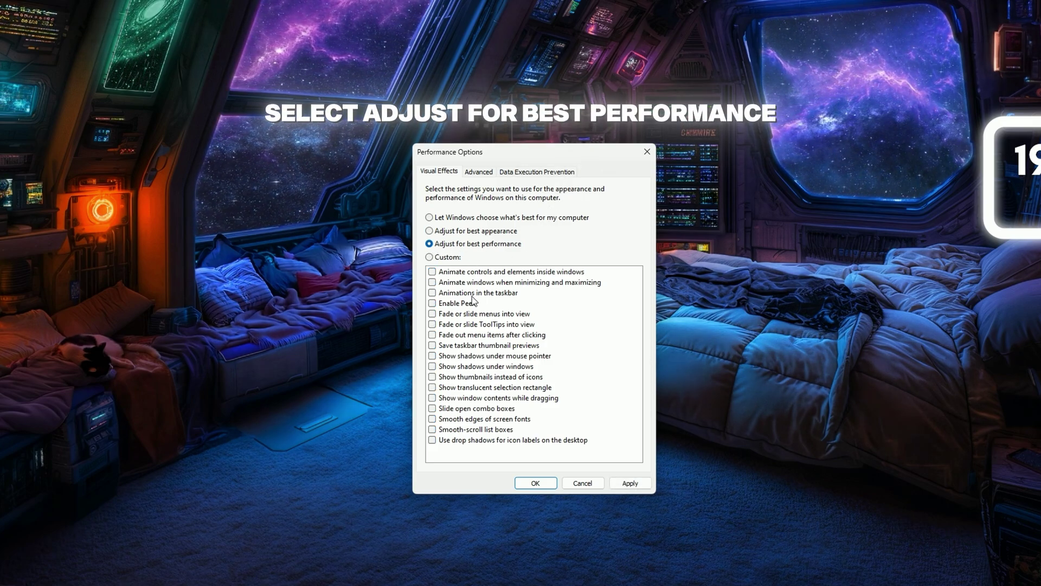
pyautogui.click(433, 419)
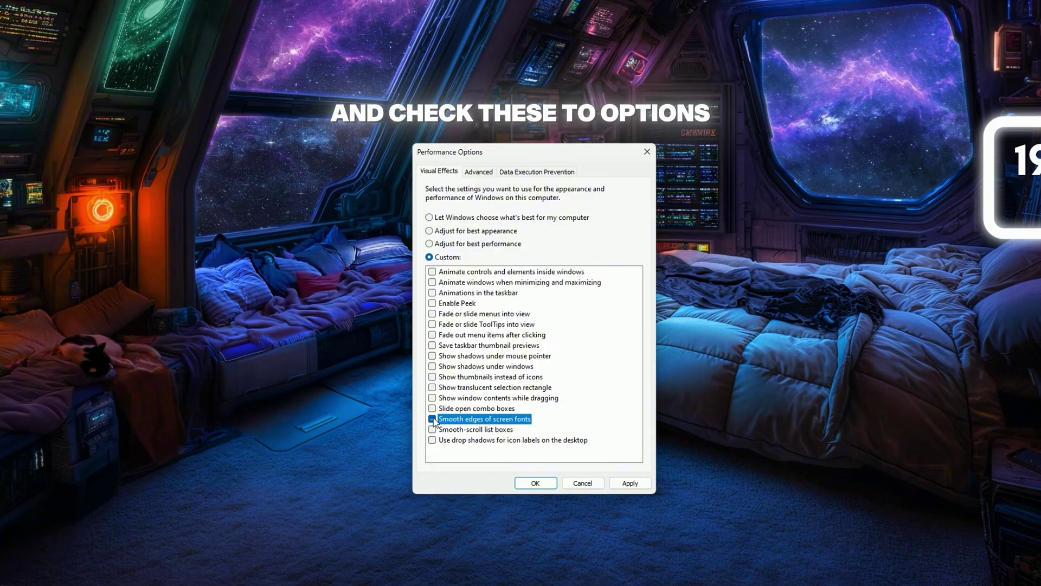
pyautogui.click(432, 376)
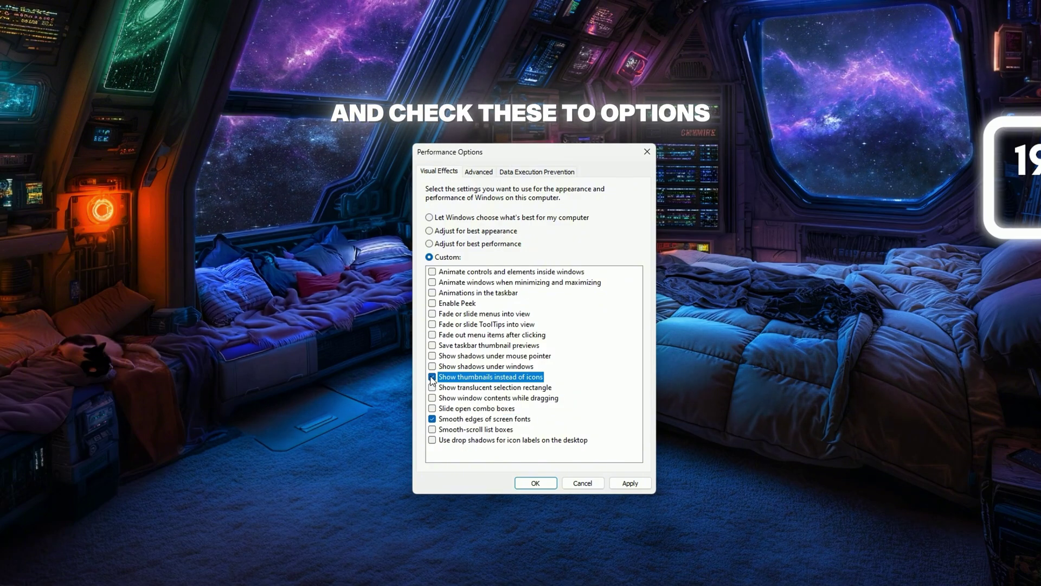
pyautogui.click(633, 484)
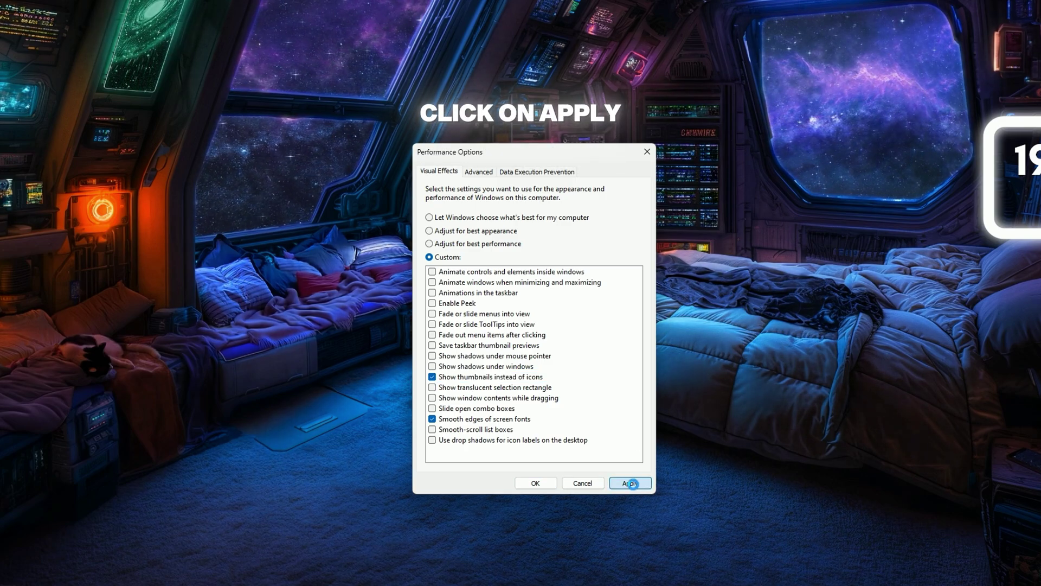
pyautogui.click(633, 483)
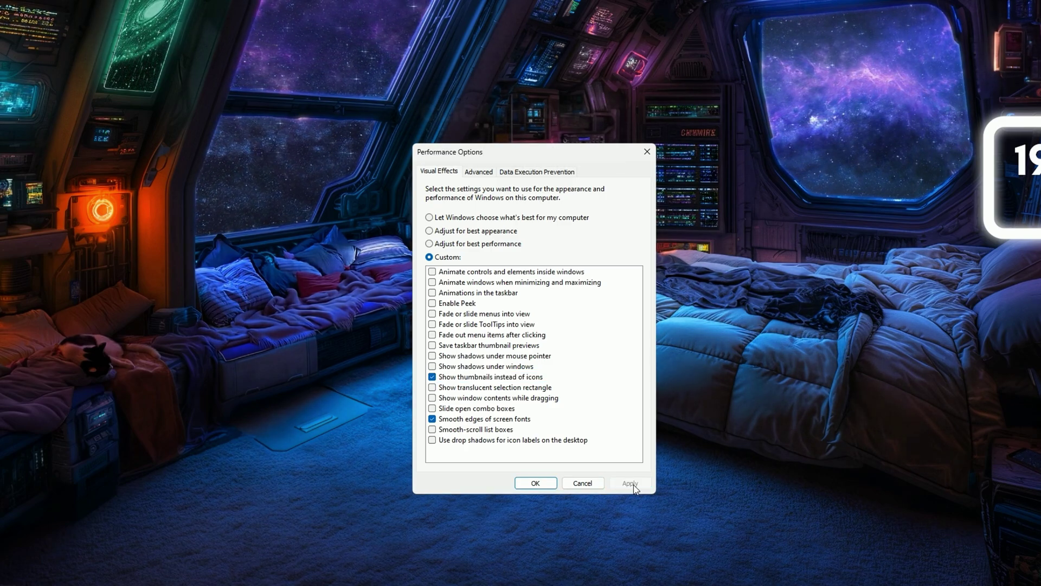
# Step: Disable automatic paging file management and give drive C: a custom paging file with an initial size of 1024 MB
pyautogui.click(480, 173)
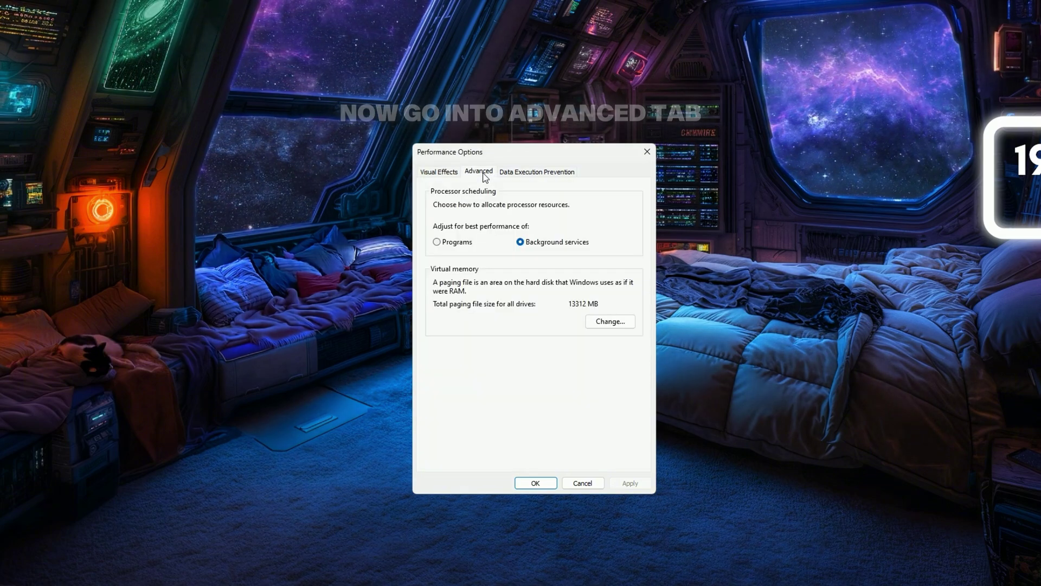
pyautogui.click(606, 321)
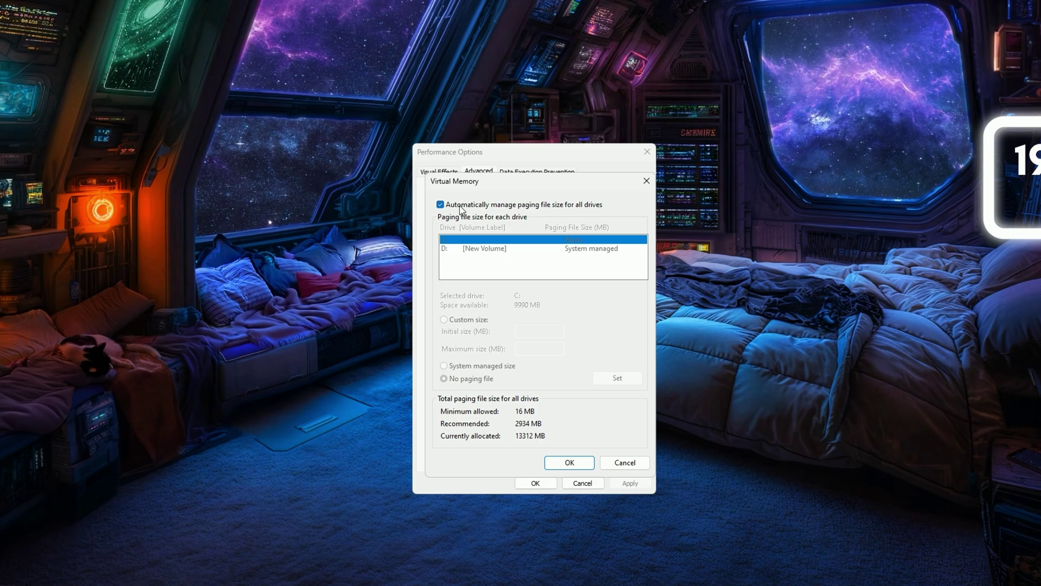
pyautogui.click(441, 205)
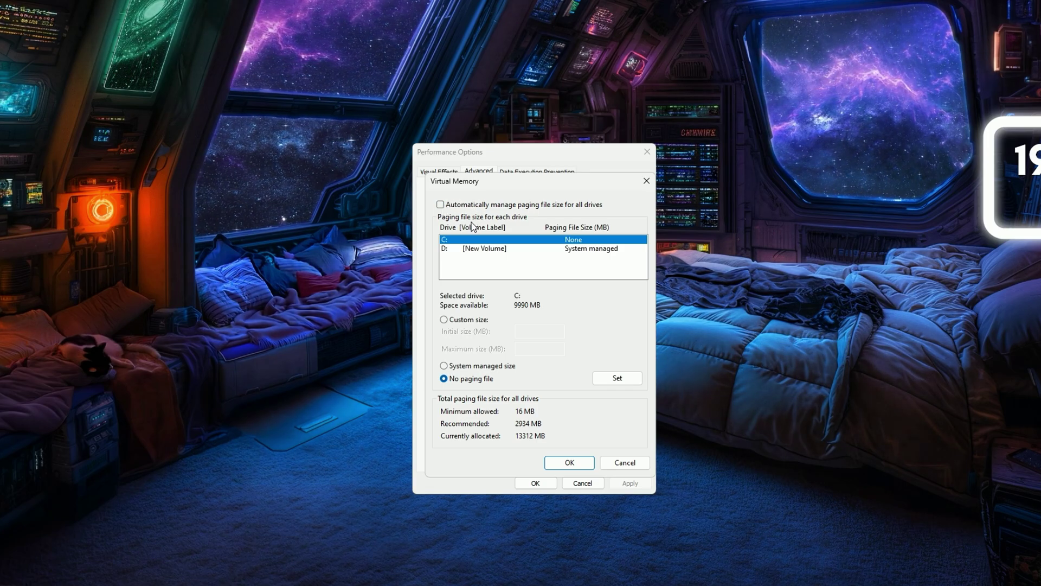
pyautogui.click(446, 321)
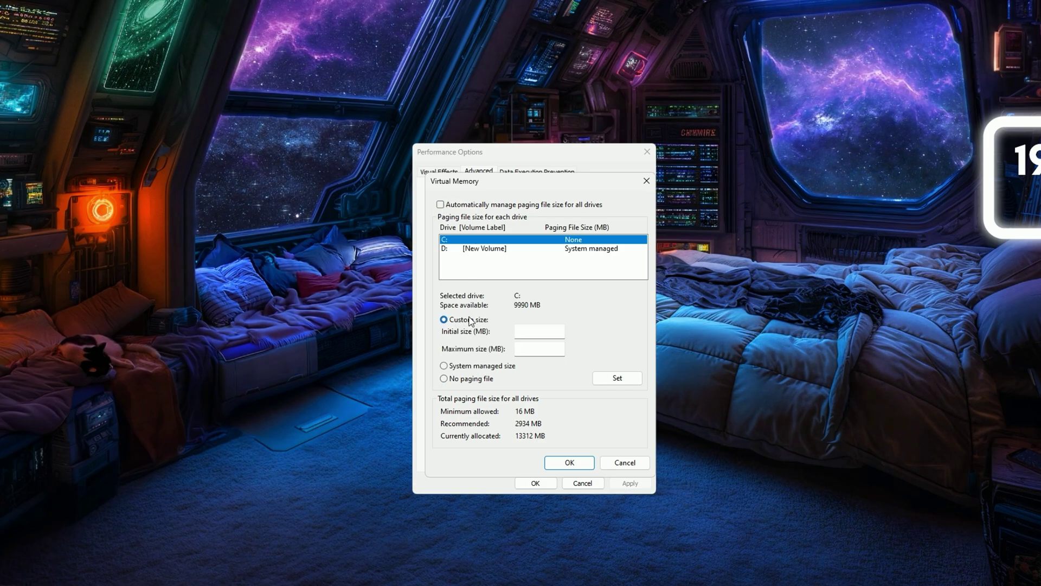
pyautogui.click(535, 333)
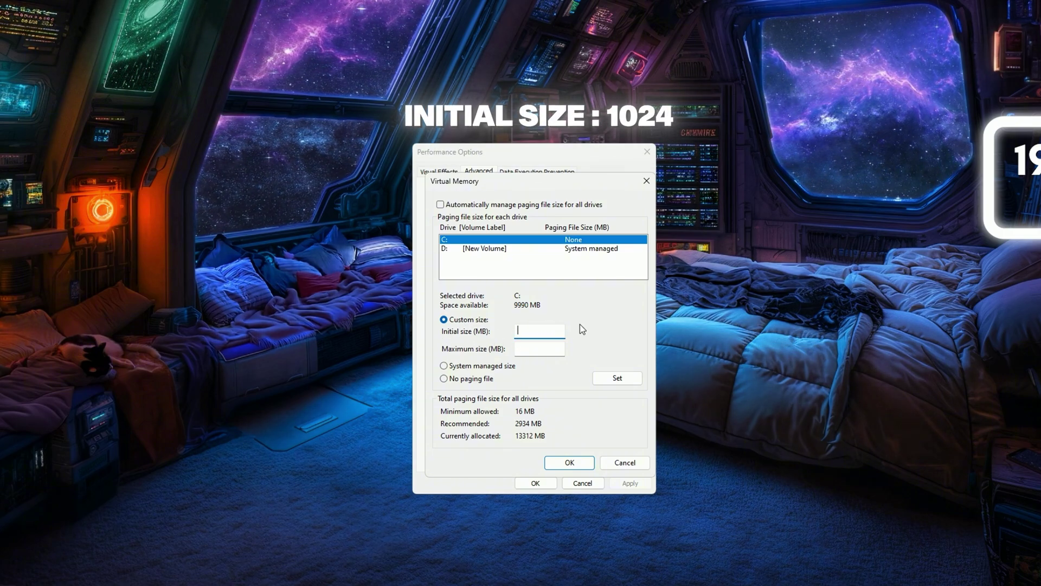
pyautogui.write('1024')
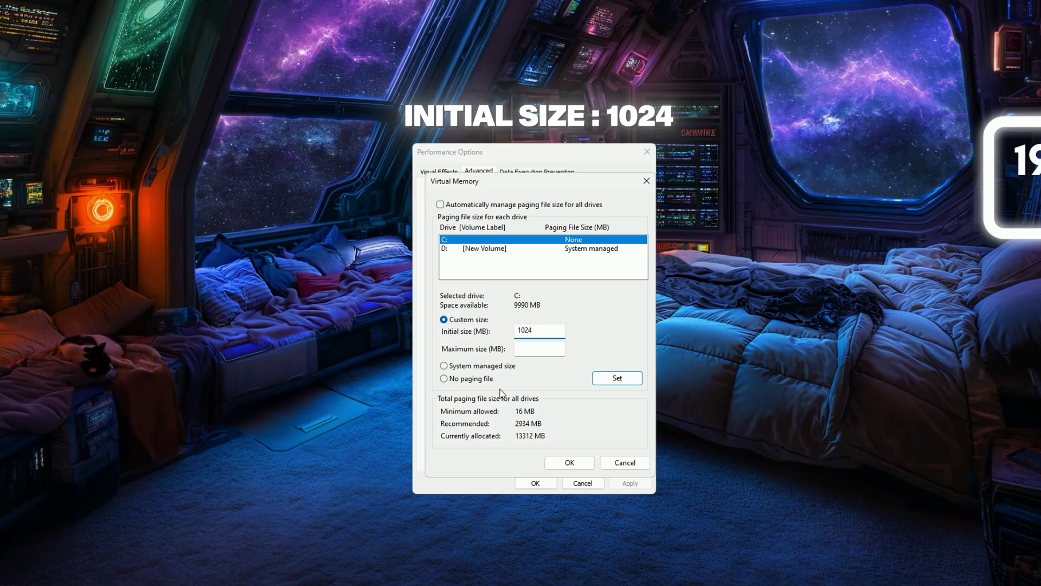
# Step: Try 16384 MB and 8192 MB as the maximum paging file size for drive C:
pyautogui.doubleClick(517, 329)
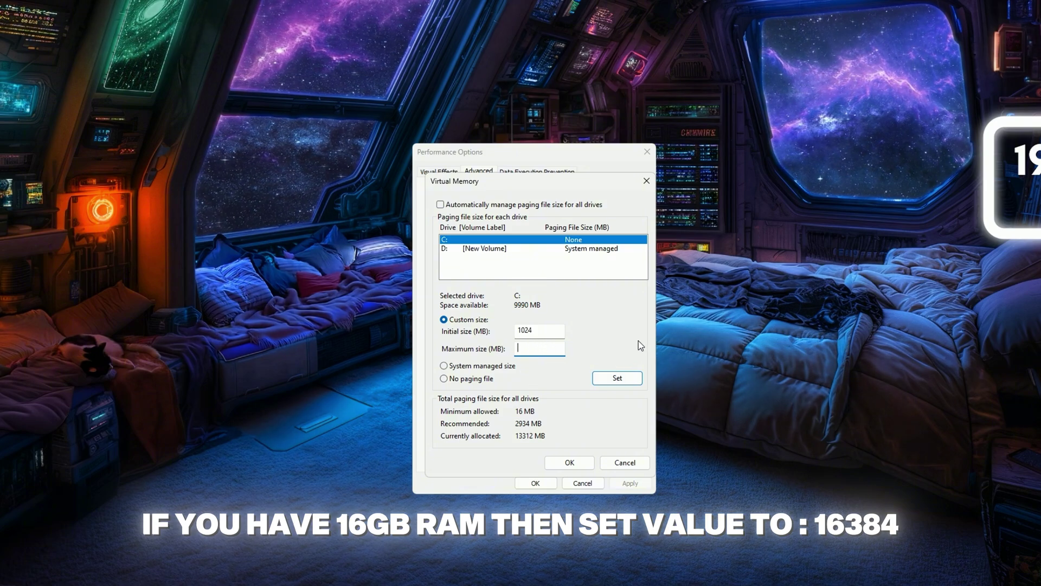
pyautogui.write('163')
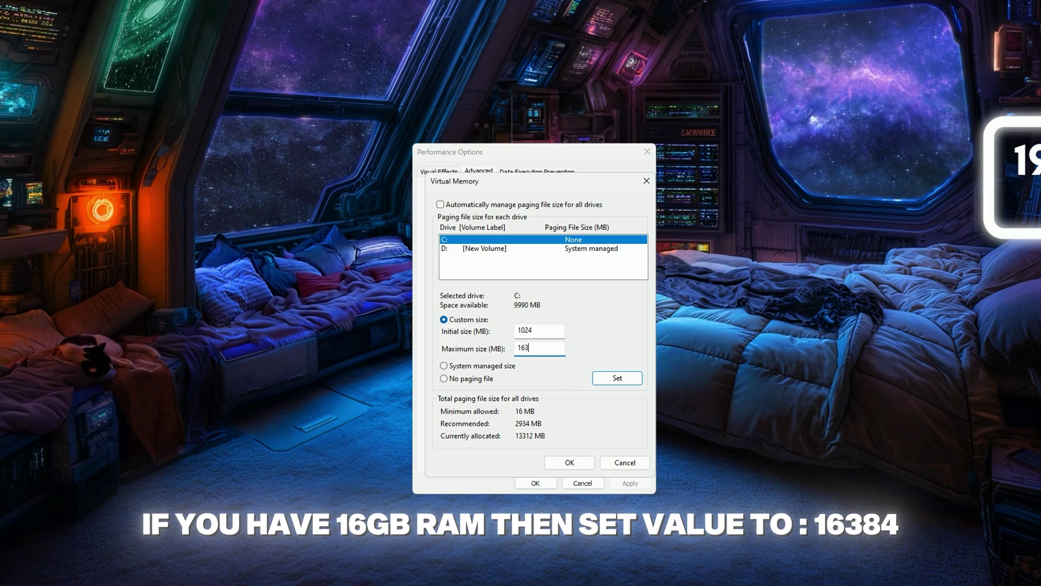
pyautogui.write('84')
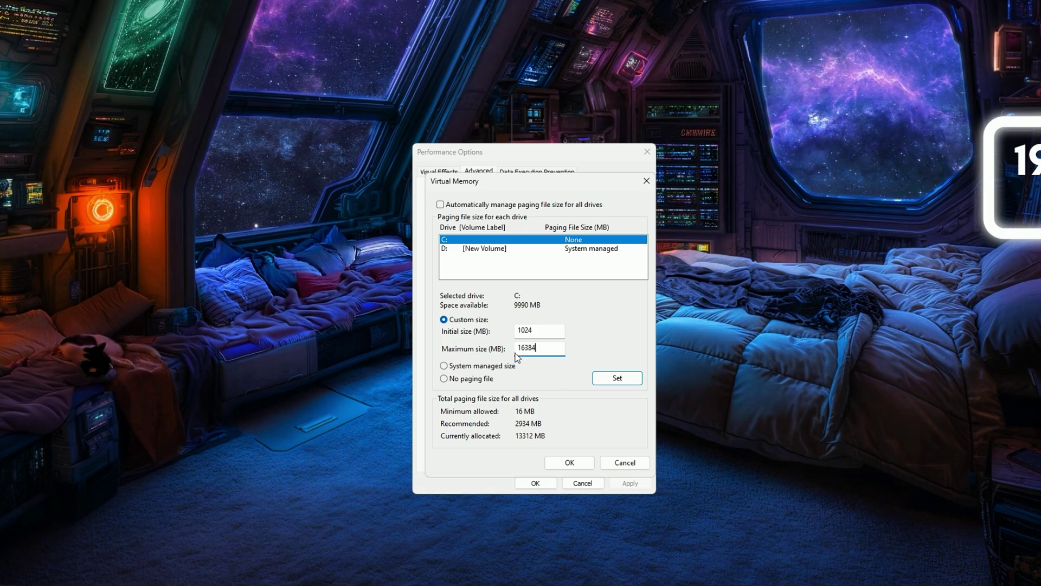
pyautogui.press('BackSpace')
pyautogui.write('8')
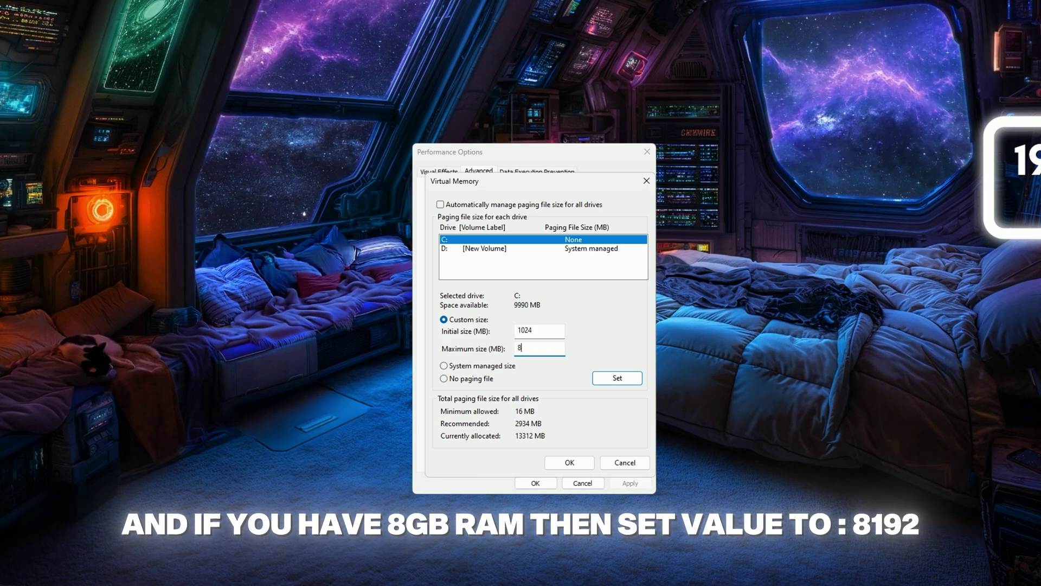
pyautogui.write('1')
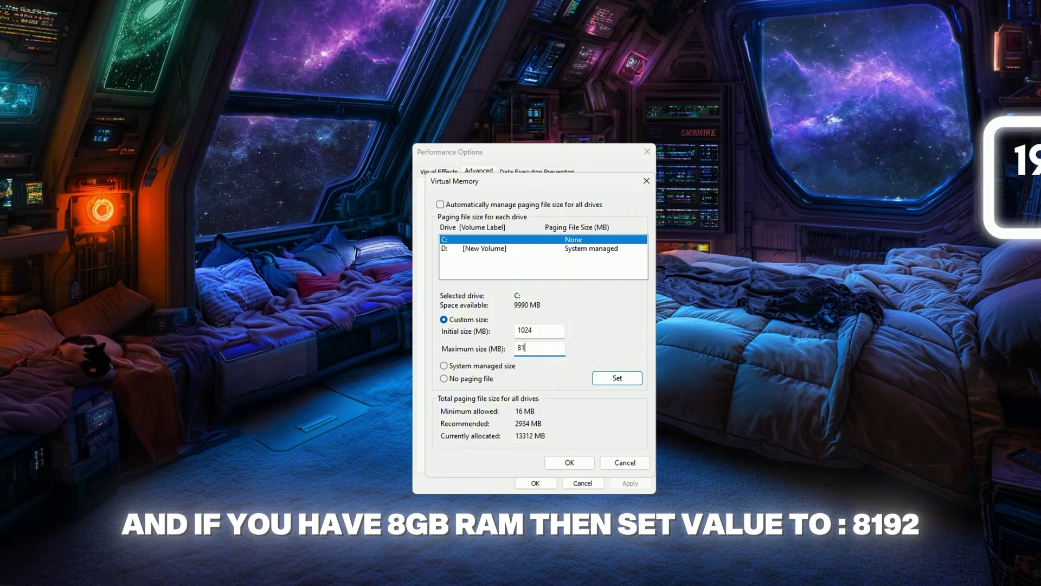
pyautogui.write('92')
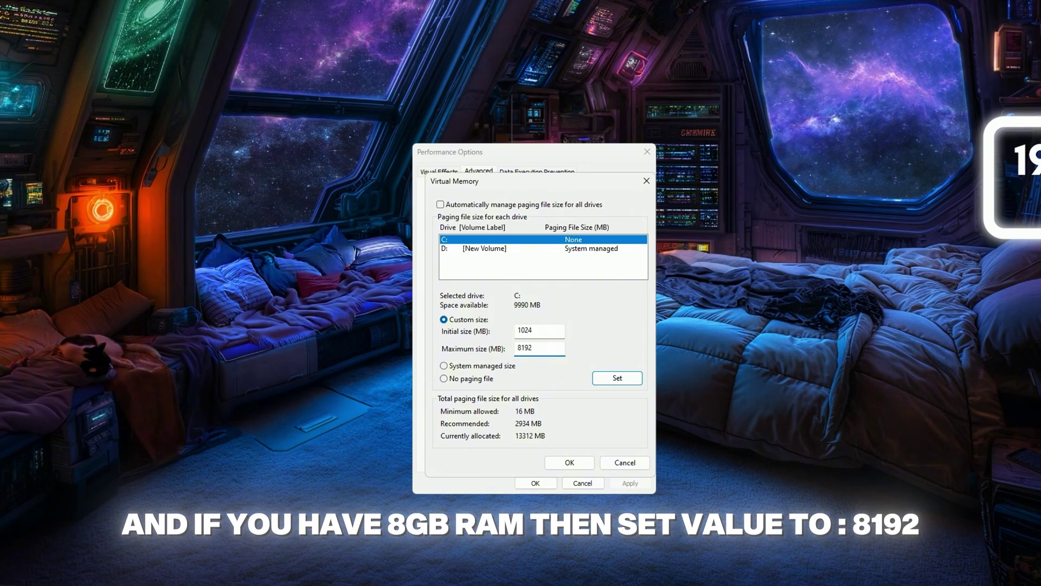
# Step: Set the maximum paging file size for drive C: to 16384 MB and accept the virtual memory changes
pyautogui.press('BackSpace')
pyautogui.press('BackSpace')
pyautogui.press('BackSpace')
pyautogui.press('BackSpace')
pyautogui.write('16384')
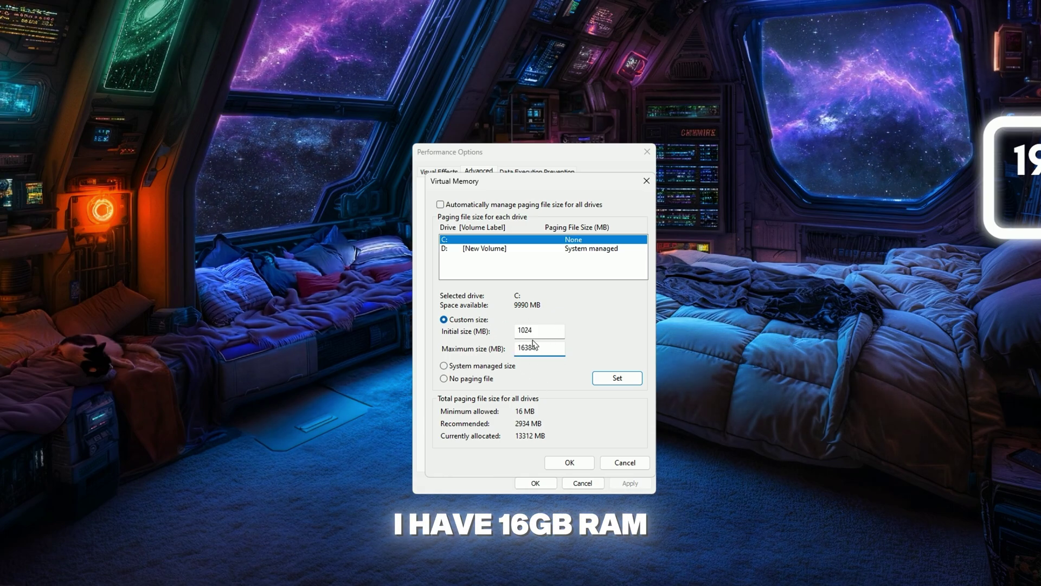
pyautogui.click(570, 462)
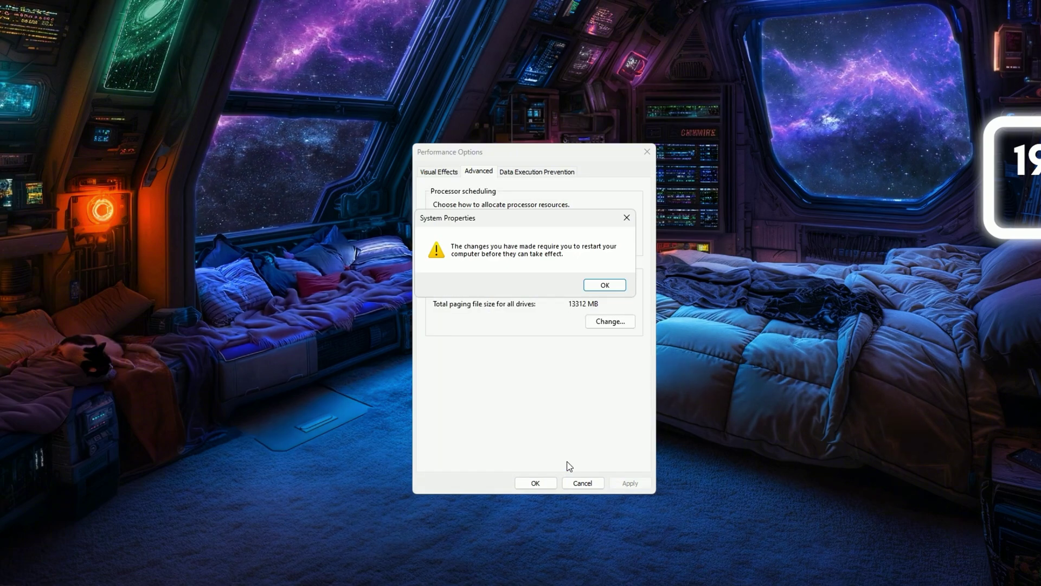
pyautogui.click(611, 285)
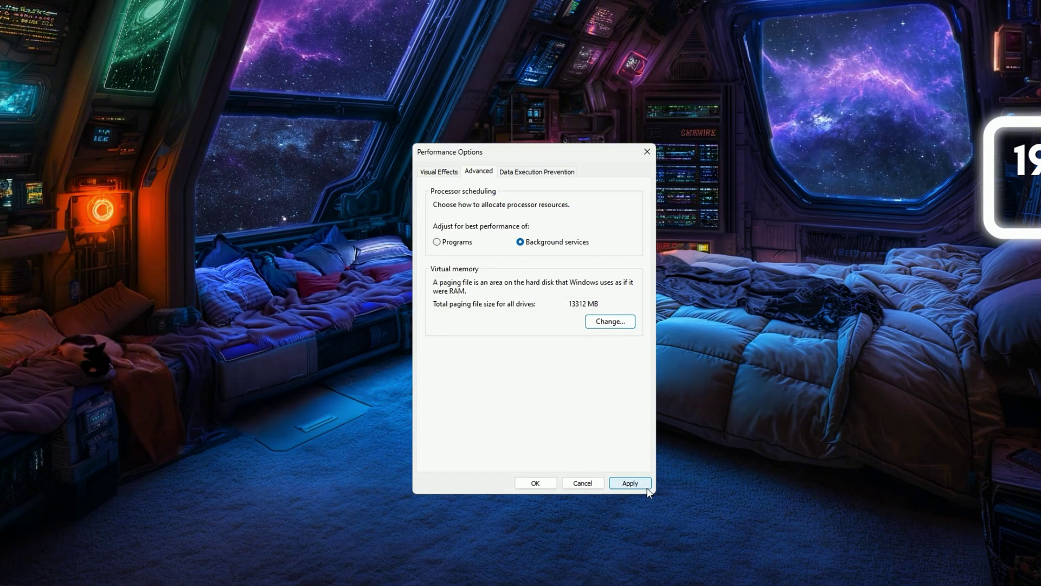
# Step: Confirm and close the Performance Options and System Properties, postponing the computer restart
pyautogui.click(548, 484)
pyautogui.click(539, 422)
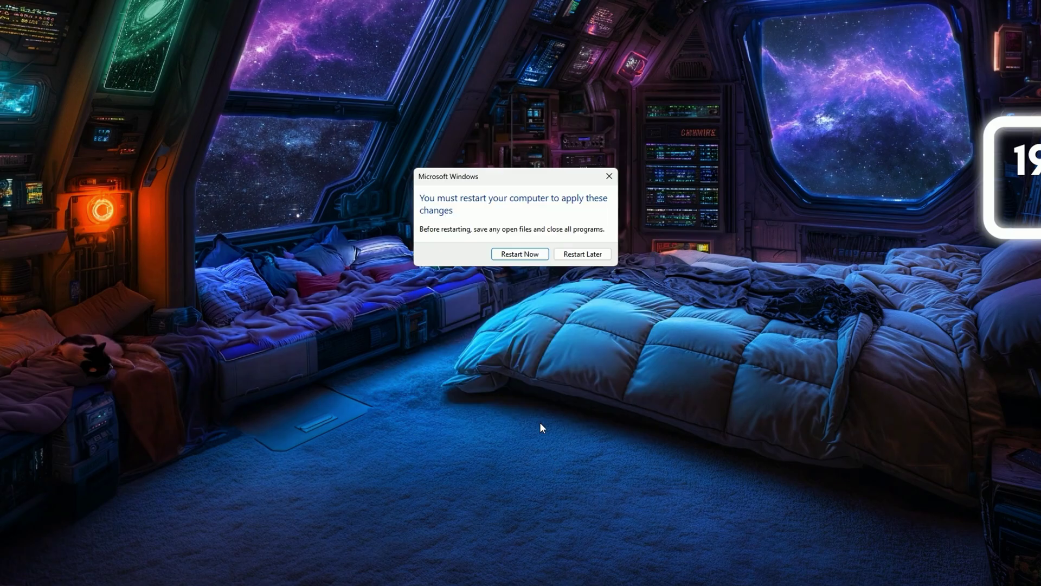
pyautogui.click(587, 254)
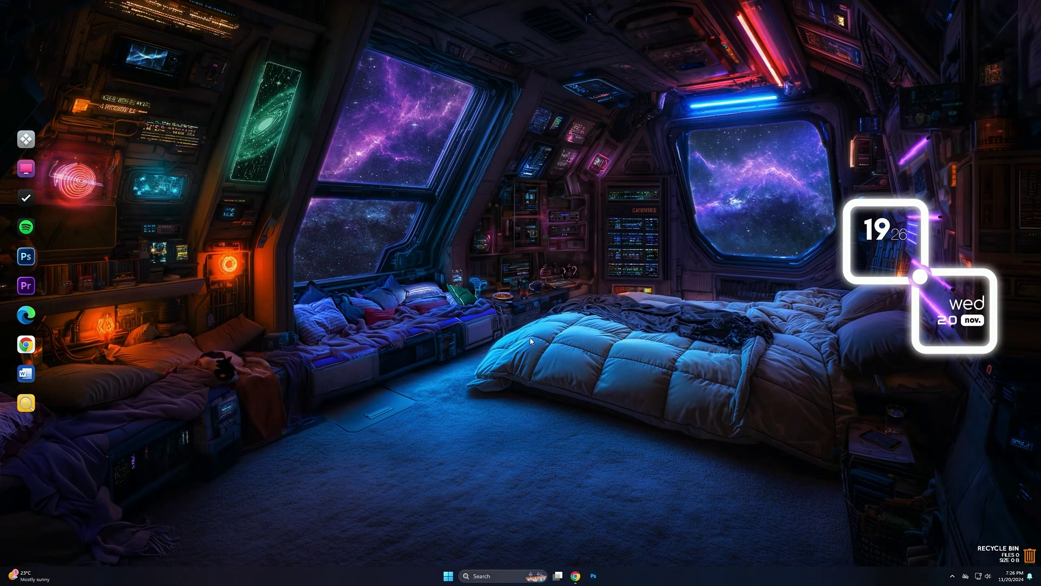
# Step: Search Windows for "system configuration" and open the System Configuration app
pyautogui.click(448, 576)
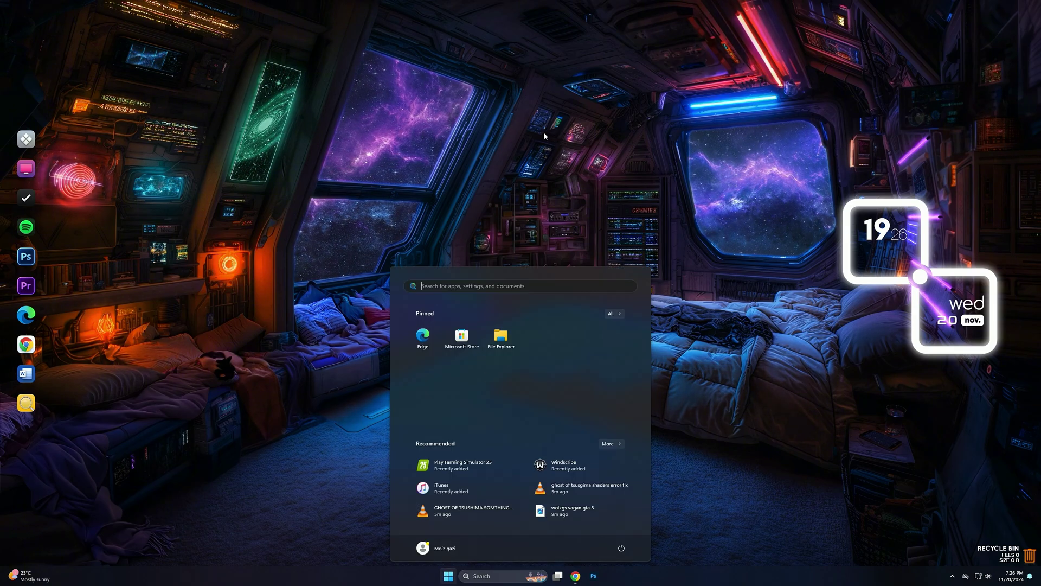
pyautogui.write('stse')
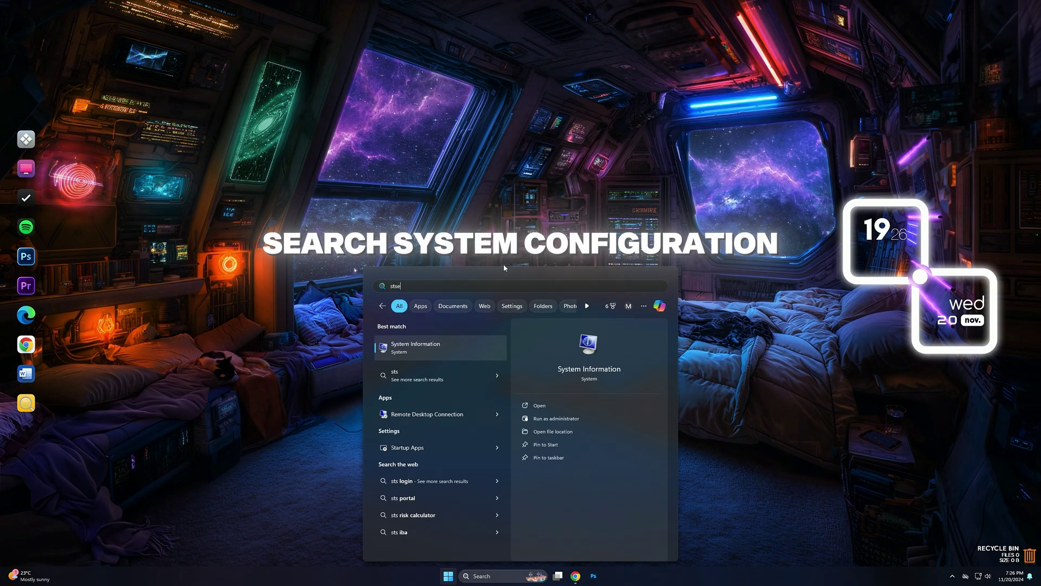
pyautogui.press('BackSpace')
pyautogui.press('BackSpace')
pyautogui.press('BackSpace')
pyautogui.press('BackSpace')
pyautogui.write('sy')
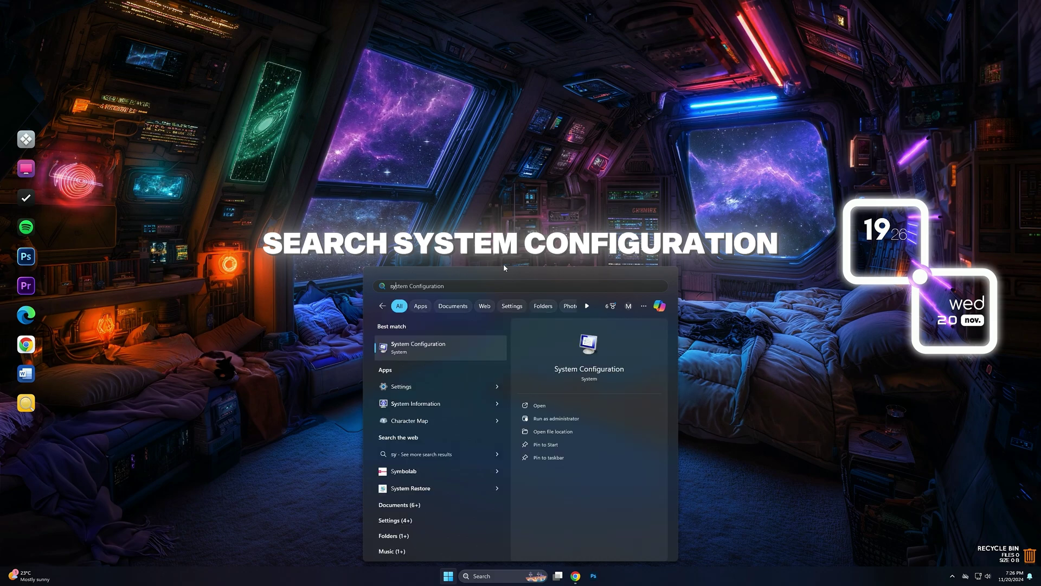
pyautogui.write('stem co')
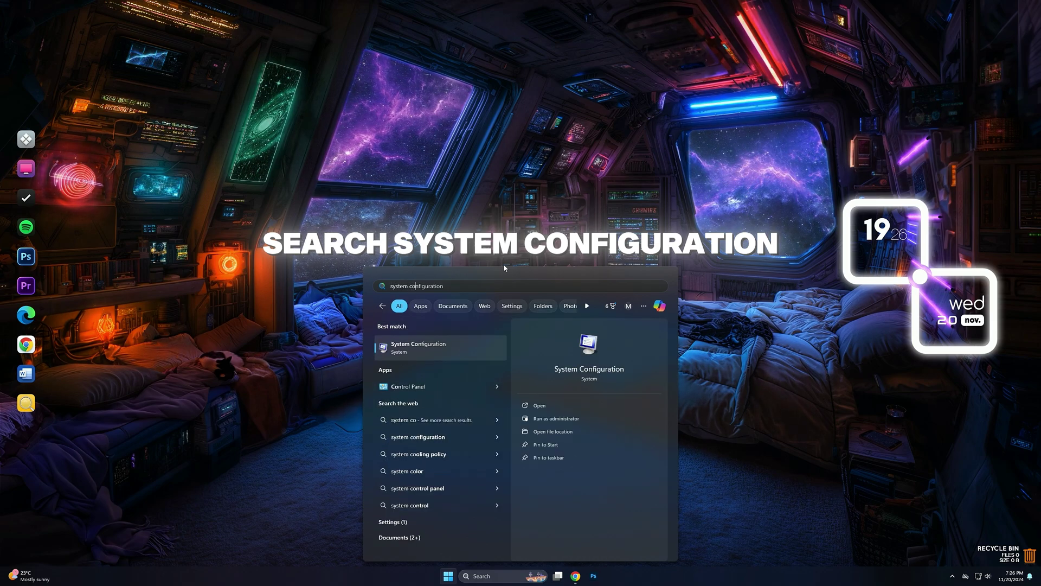
pyautogui.write('nfigura')
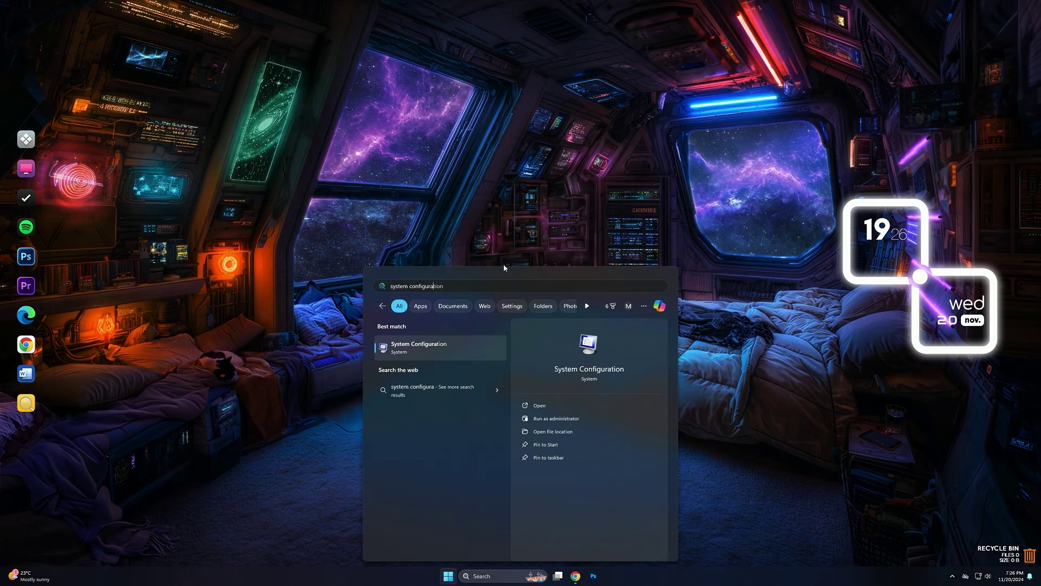
pyautogui.write('tion')
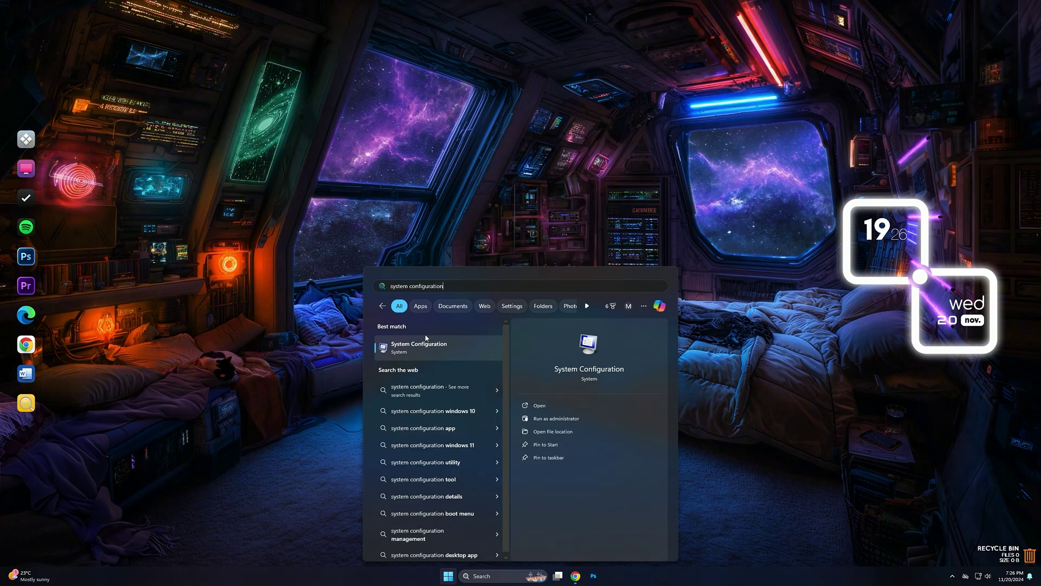
pyautogui.click(425, 350)
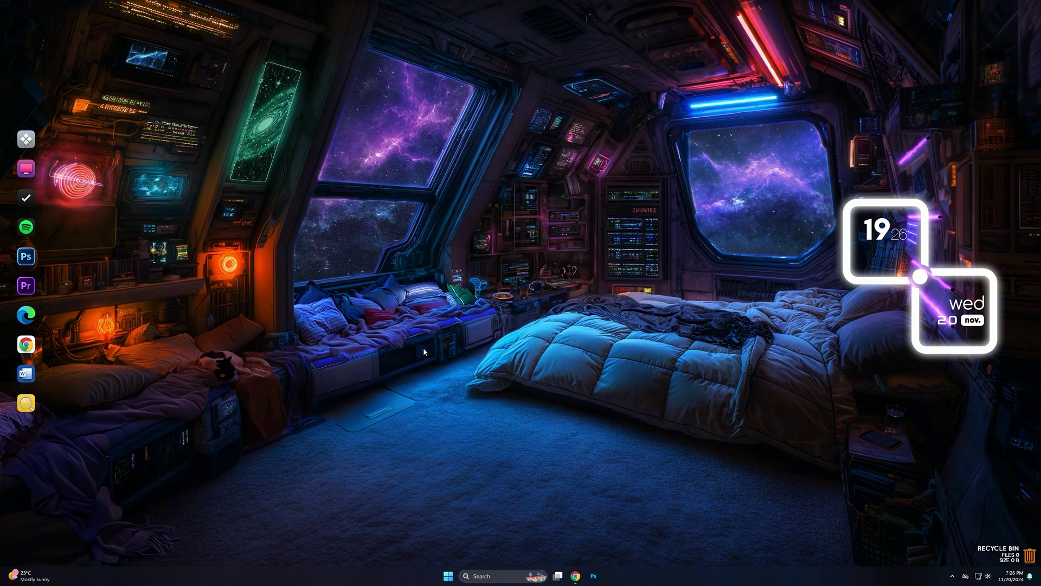
# Step: Set the number of processors to 12 in the advanced boot options and accept the setting
pyautogui.click(435, 224)
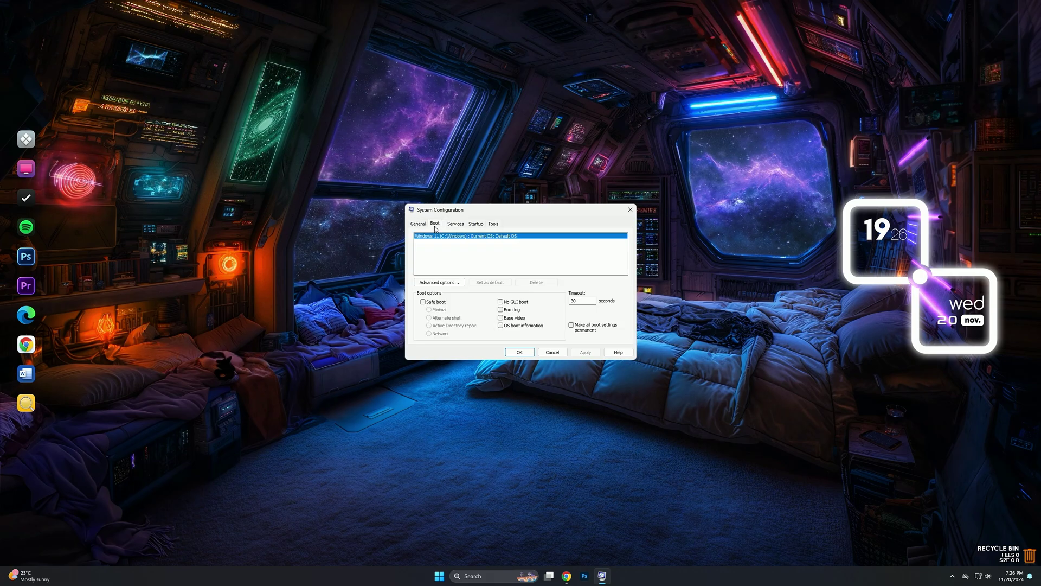
pyautogui.click(440, 283)
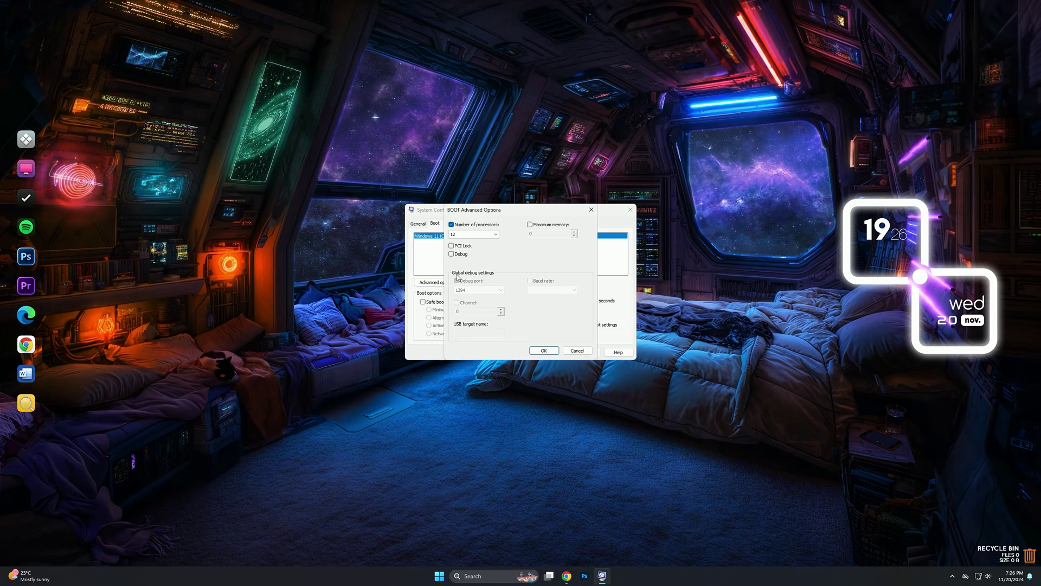
pyautogui.click(452, 225)
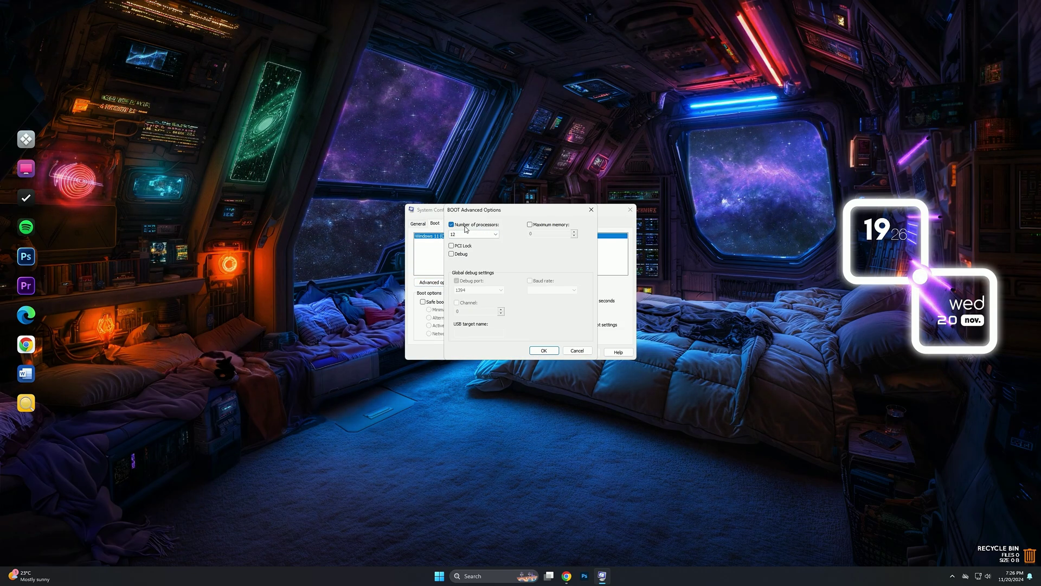
pyautogui.click(462, 236)
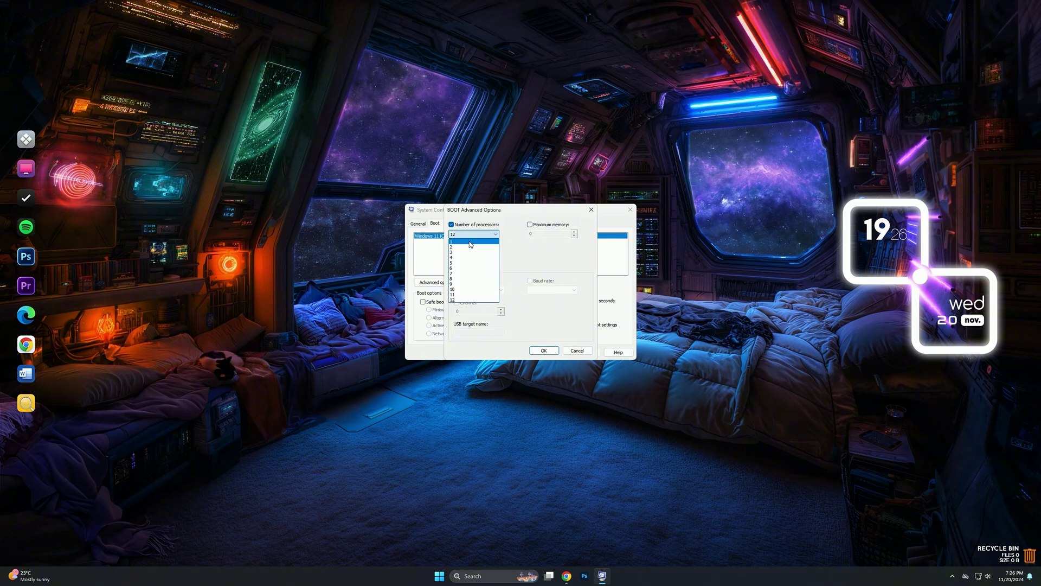
pyautogui.click(465, 301)
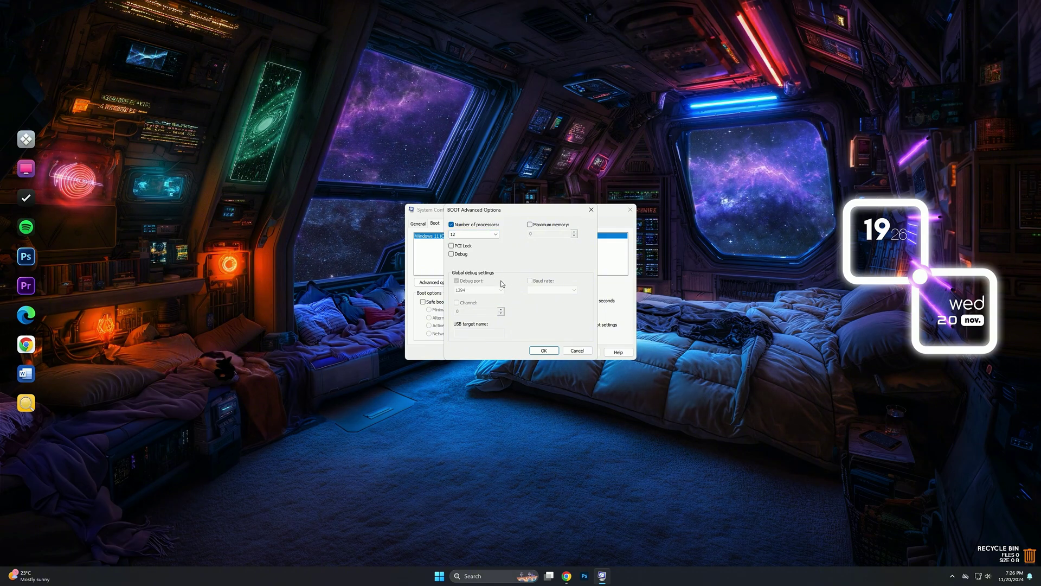
pyautogui.click(544, 350)
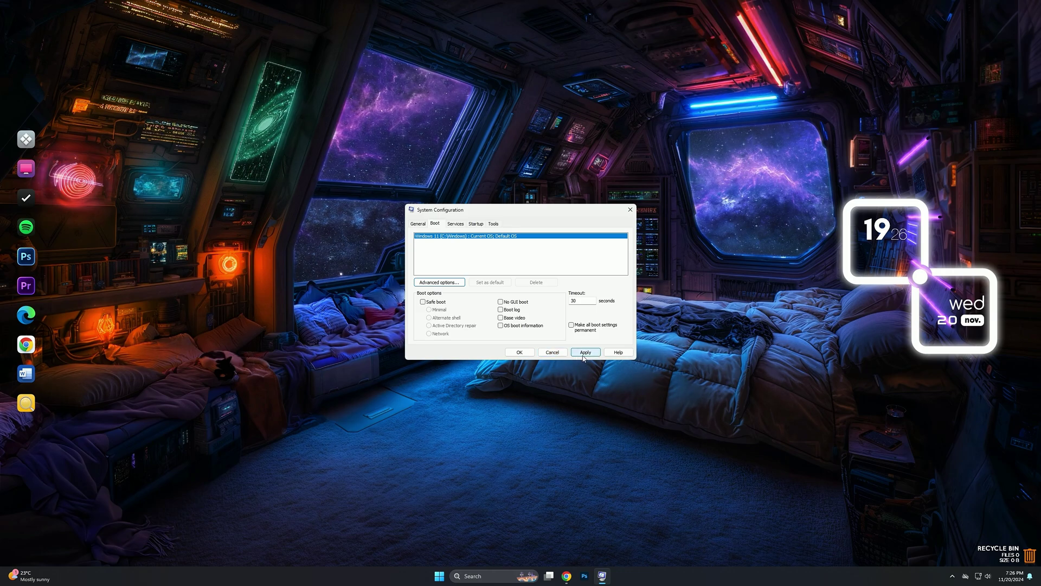
# Step: Apply and confirm the System Configuration changes, then exit without restarting the computer
pyautogui.click(586, 354)
pyautogui.click(559, 353)
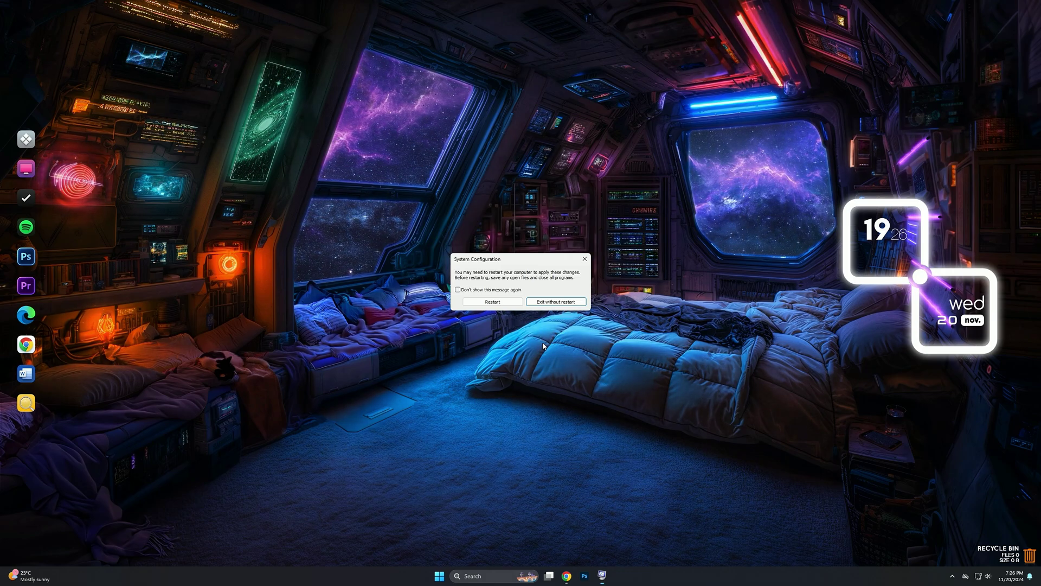
pyautogui.click(565, 306)
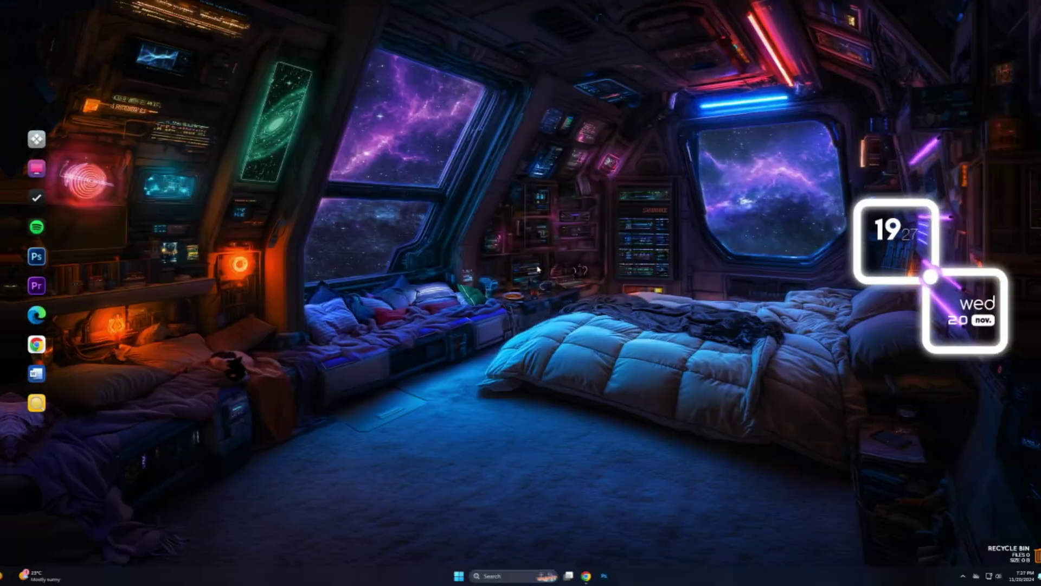
# Step: Open Windows Settings from the desktop and go to the Game Mode page of the Gaming section
pyautogui.rightClick(528, 268)
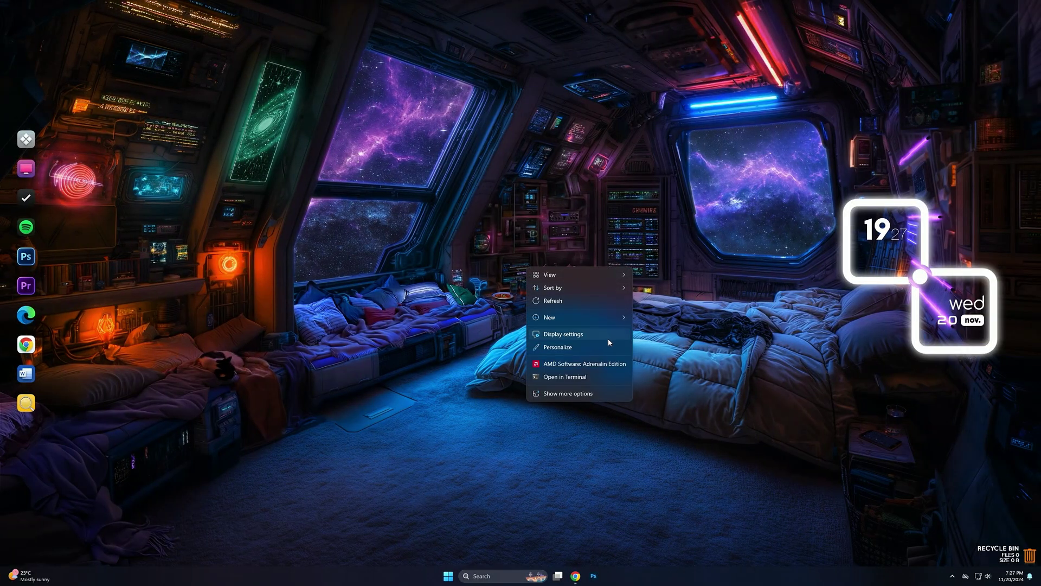
pyautogui.click(581, 337)
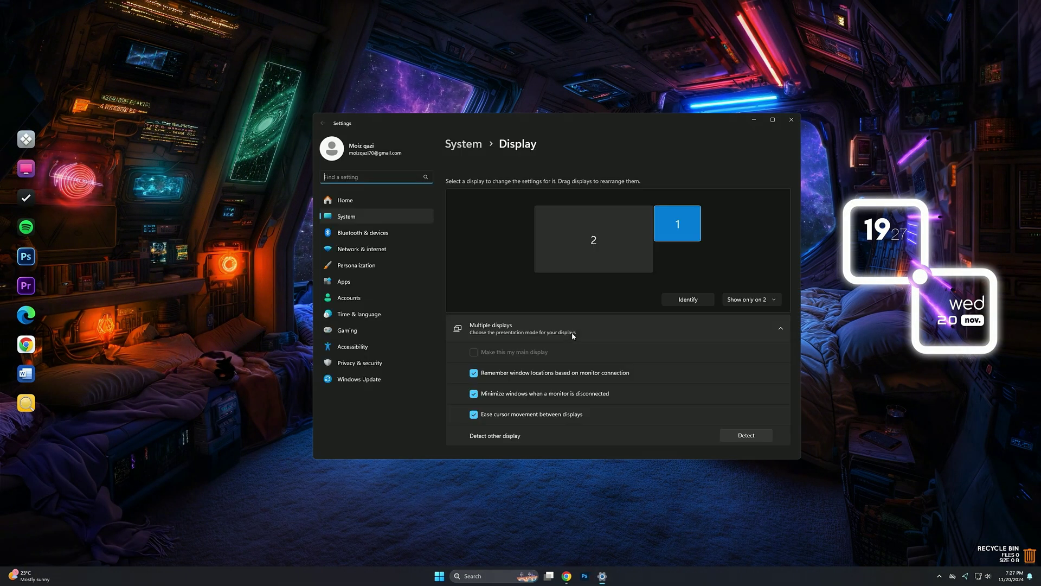
pyautogui.click(348, 332)
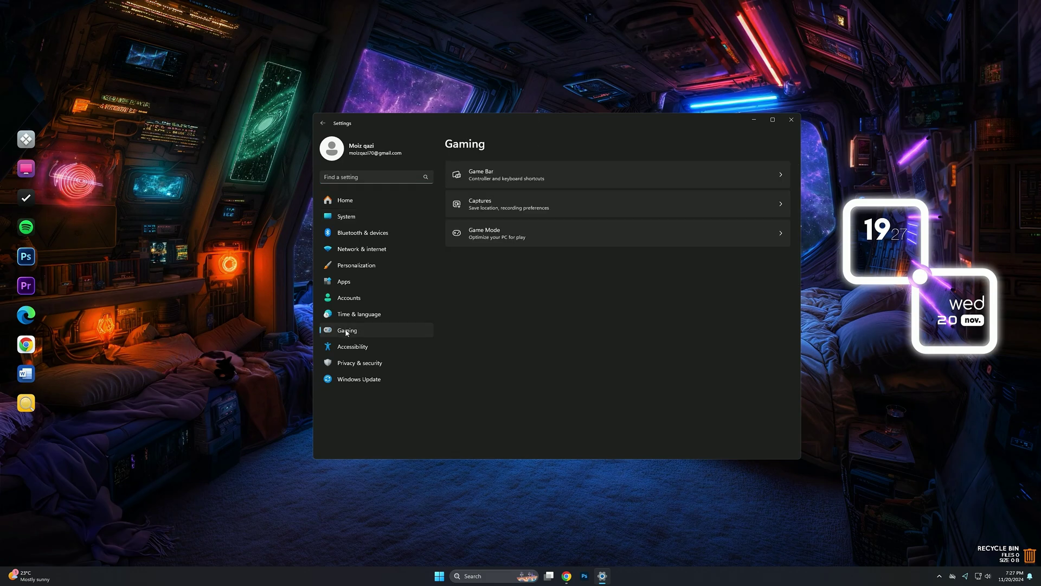
pyautogui.click(543, 240)
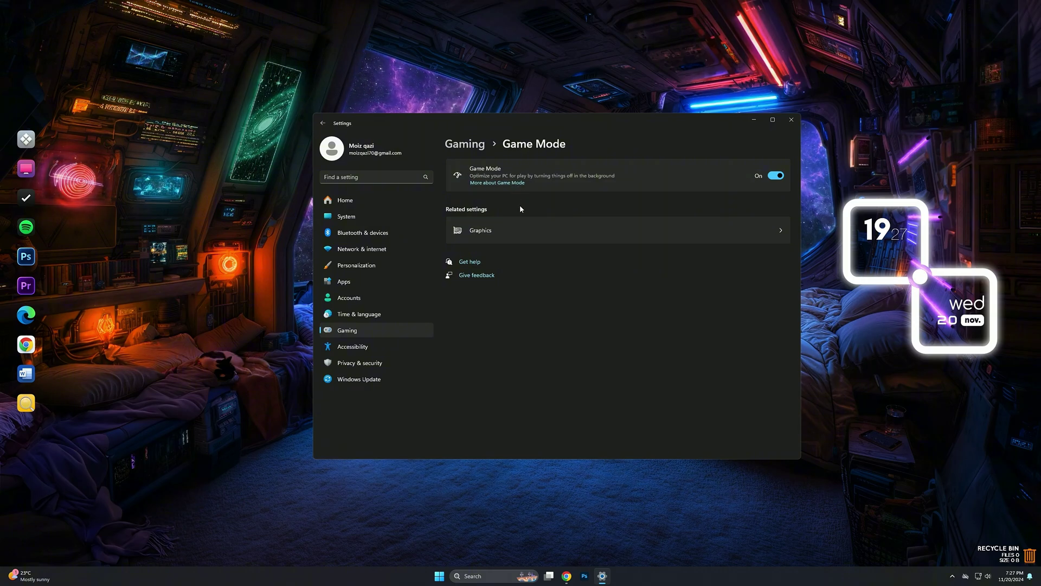
# Step: Turn on optimizations for windowed games in the default graphics settings and close Settings
pyautogui.click(502, 233)
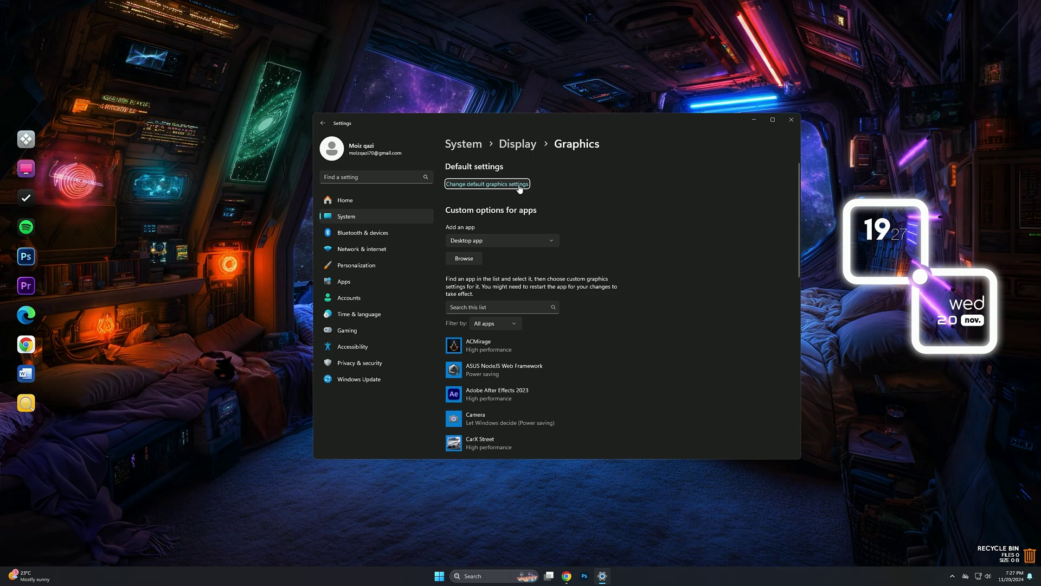
pyautogui.click(488, 184)
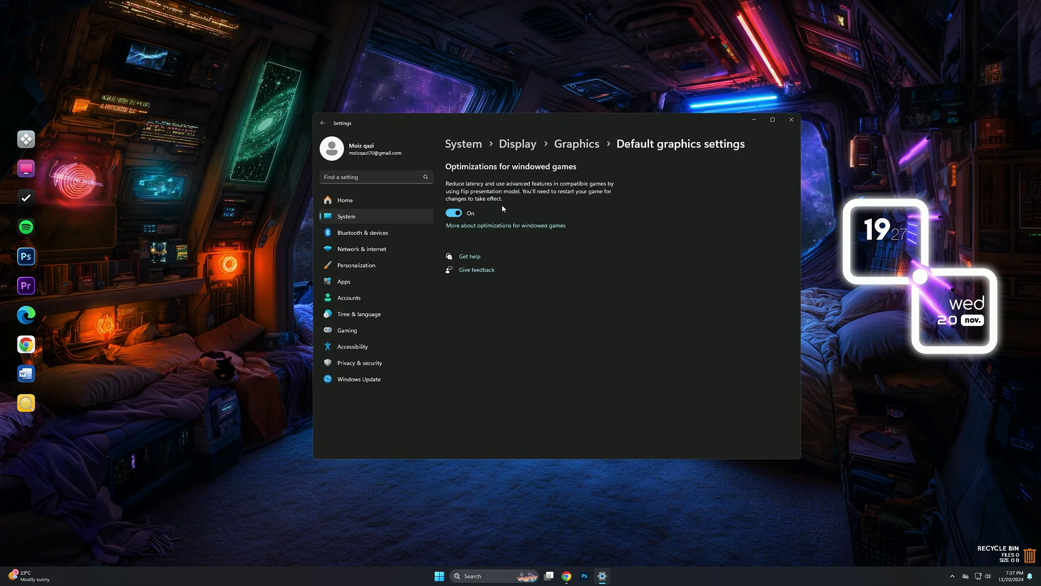
pyautogui.click(456, 213)
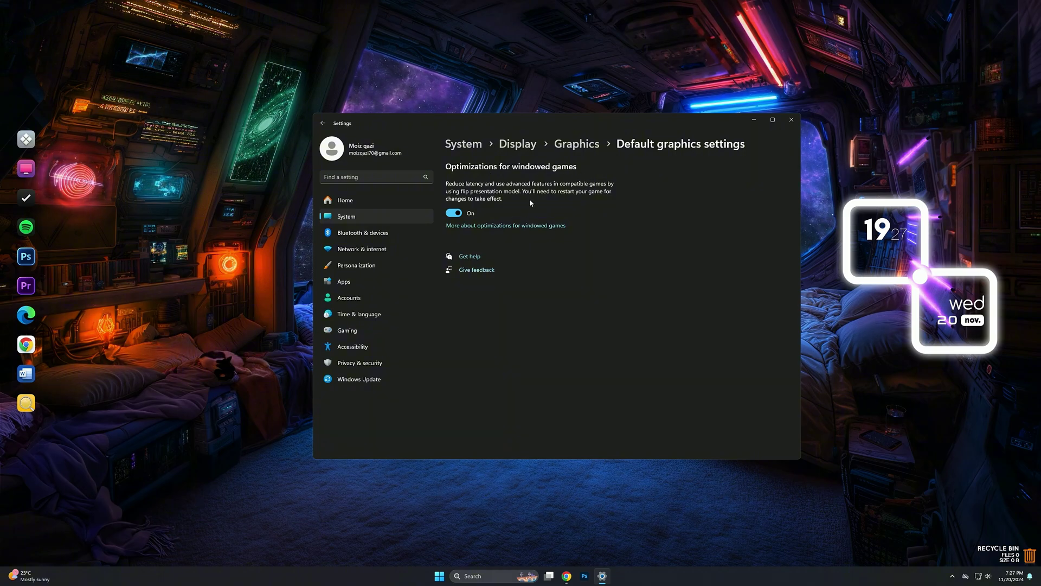
pyautogui.click(791, 120)
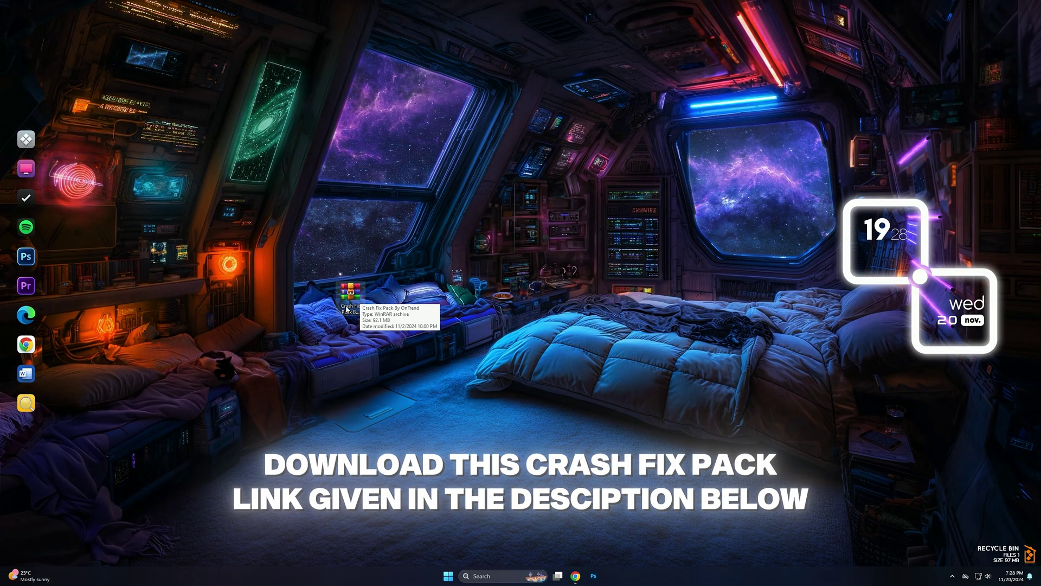
# Step: Extract the folder from the Crash Fix Pack archive to the desktop and place it beside the archive
pyautogui.doubleClick(349, 297)
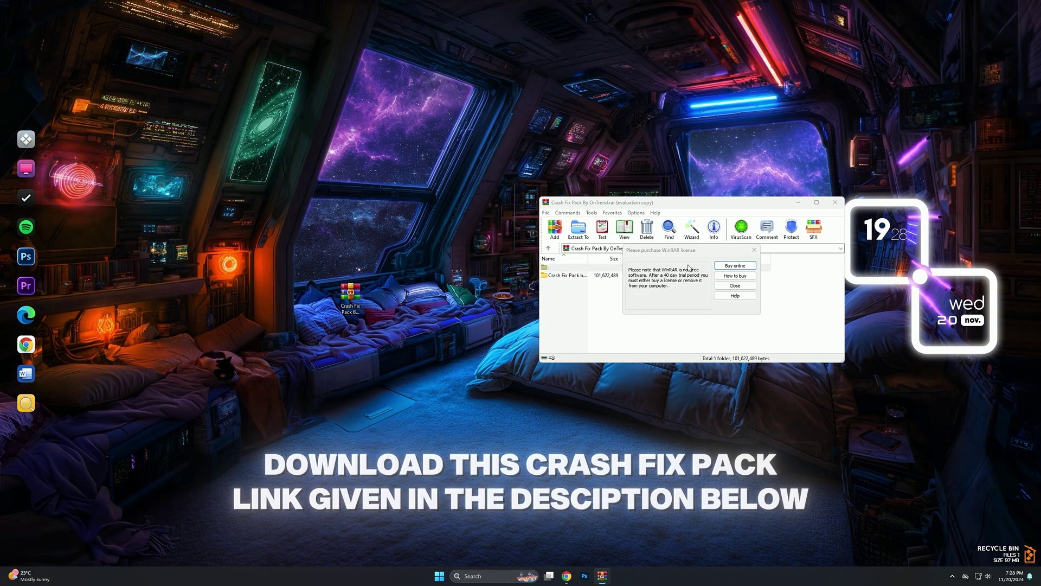
pyautogui.click(754, 255)
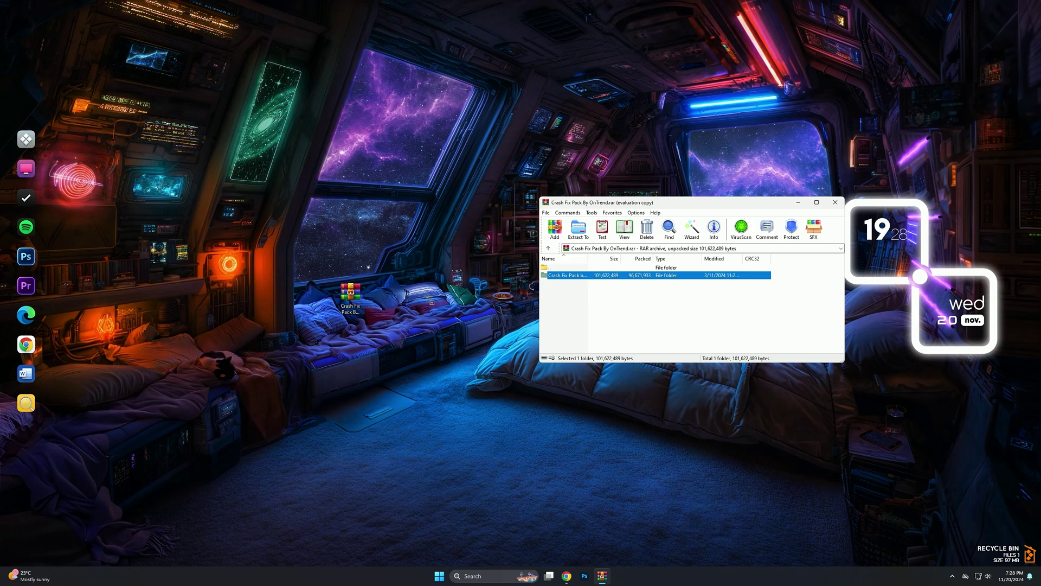
pyautogui.moveTo(436, 293); pyautogui.dragTo(431, 296)
pyautogui.click(835, 202)
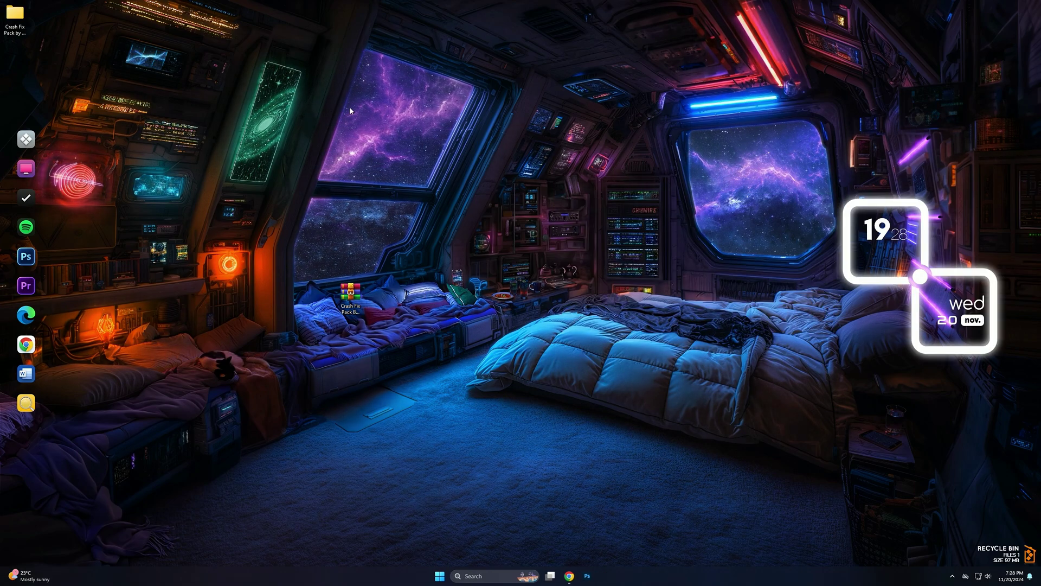
pyautogui.moveTo(21, 33); pyautogui.dragTo(387, 315)
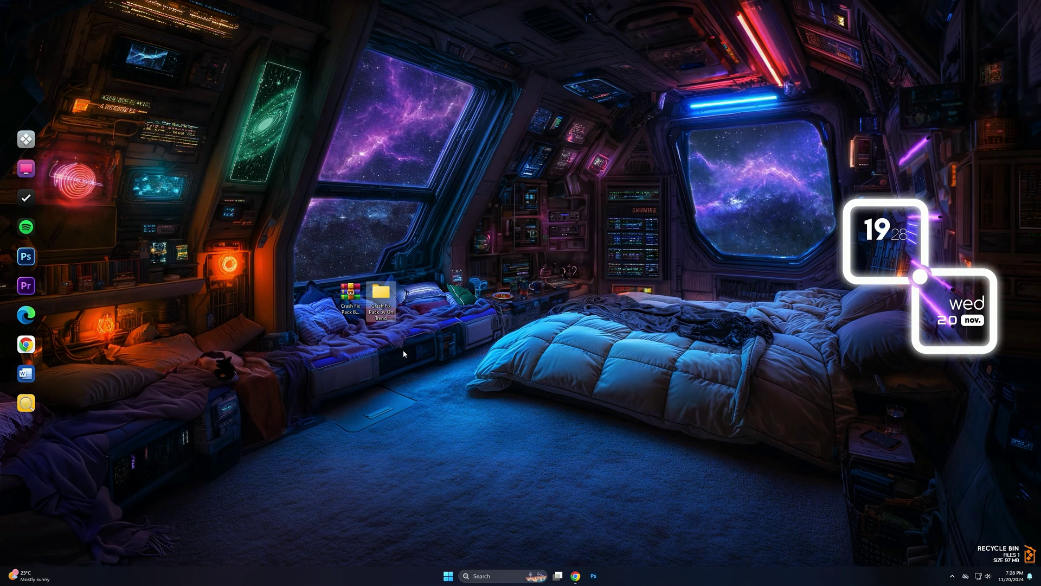
pyautogui.moveTo(361, 375); pyautogui.dragTo(411, 268)
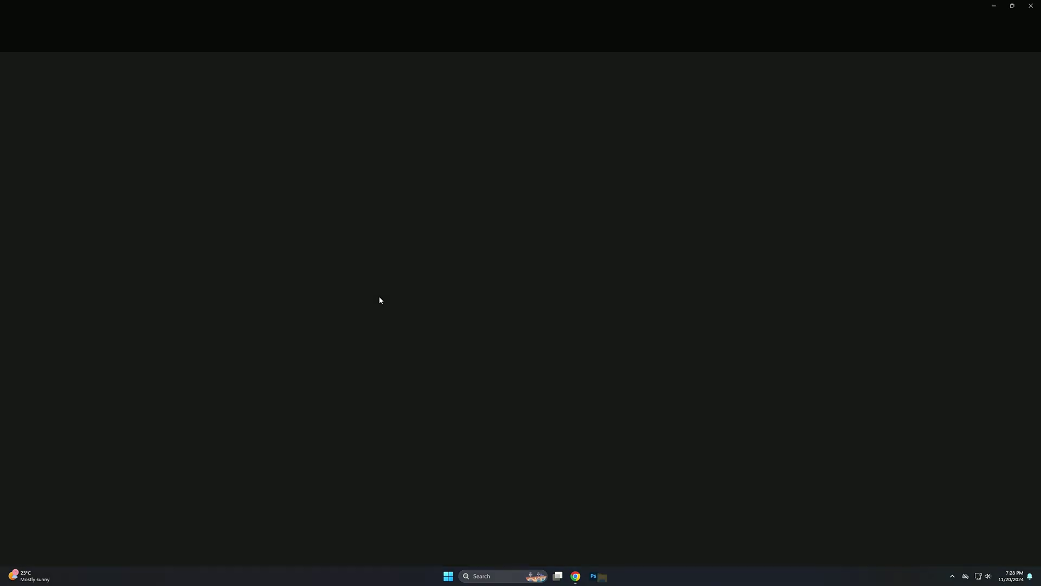
# Step: Add the Crash Fix Pack by On Trend registration entries to the registry, allowing Registry Editor to make changes
pyautogui.doubleClick(110, 73)
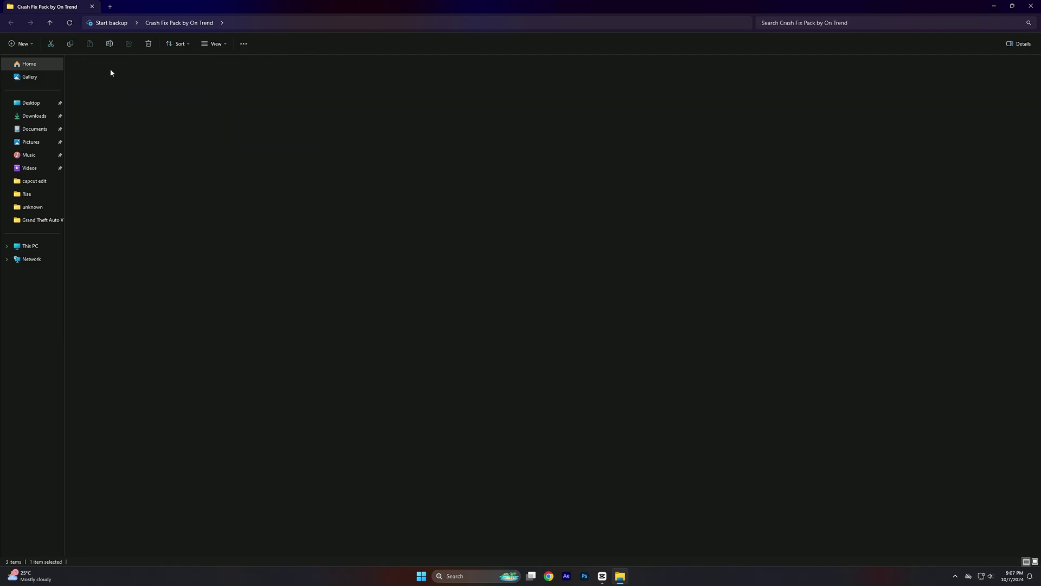
pyautogui.doubleClick(114, 74)
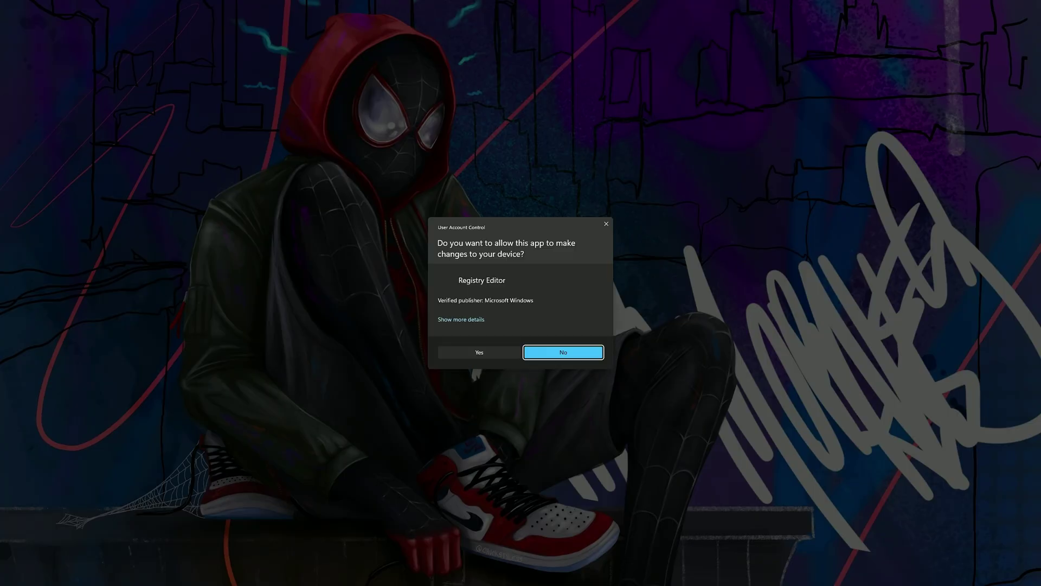
pyautogui.click(479, 352)
pyautogui.click(584, 297)
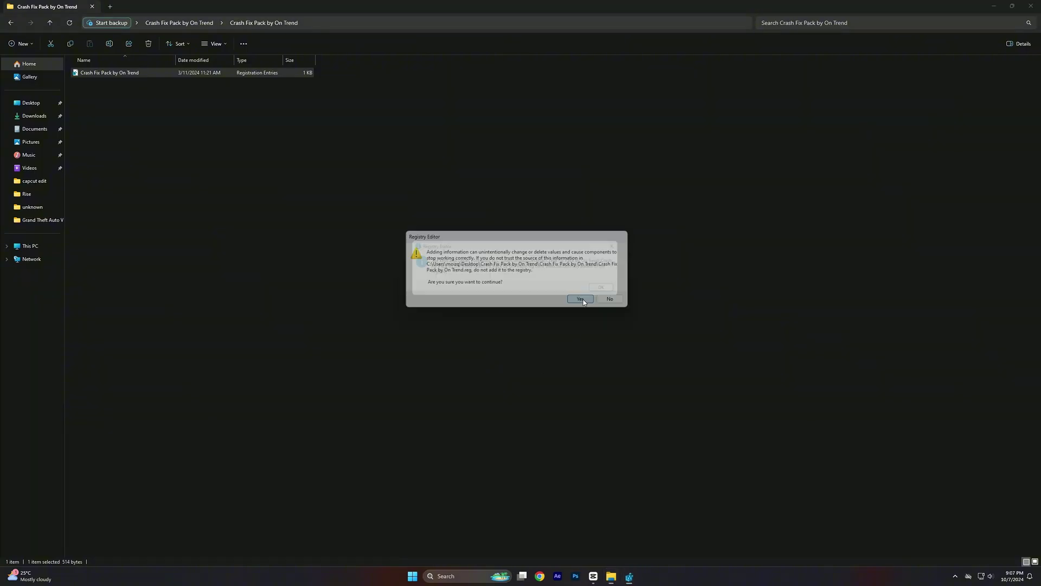
pyautogui.click(622, 292)
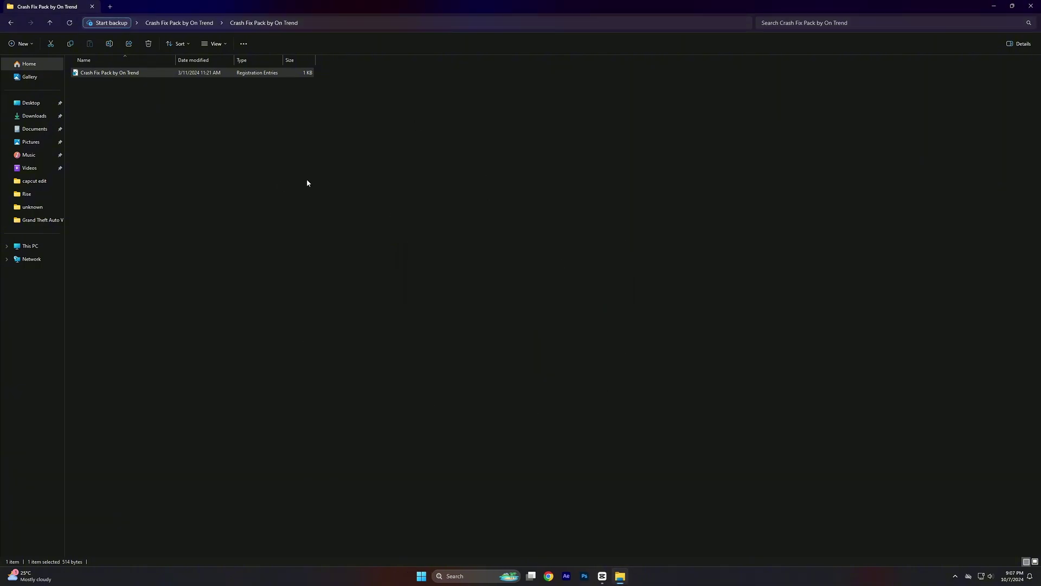
# Step: Run the DirectX setup from the Install DirectX folder, allowing it to make changes, accepting the agreement and finishing the wizard
pyautogui.click(11, 25)
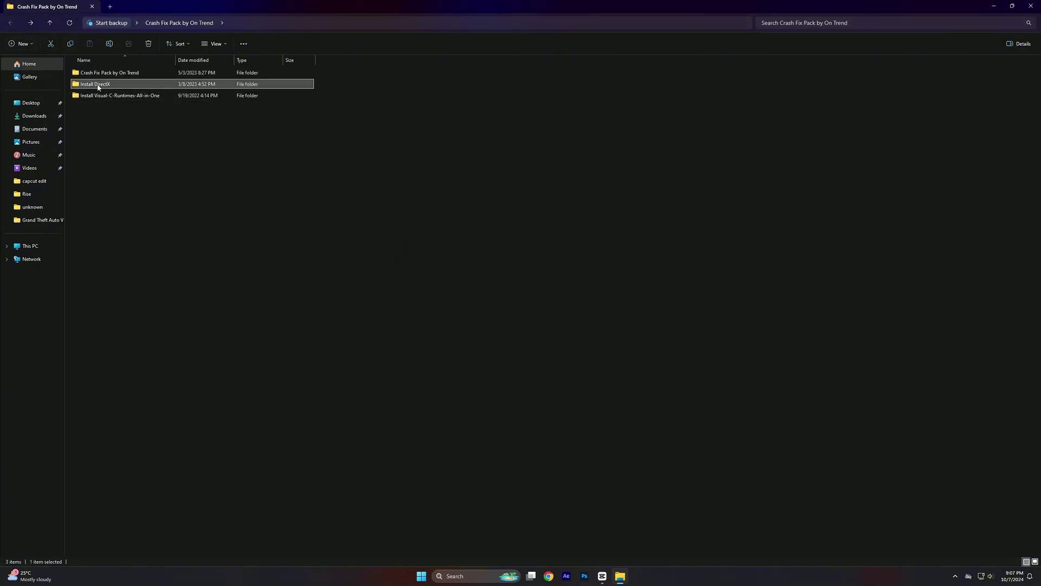
pyautogui.doubleClick(100, 85)
pyautogui.doubleClick(91, 75)
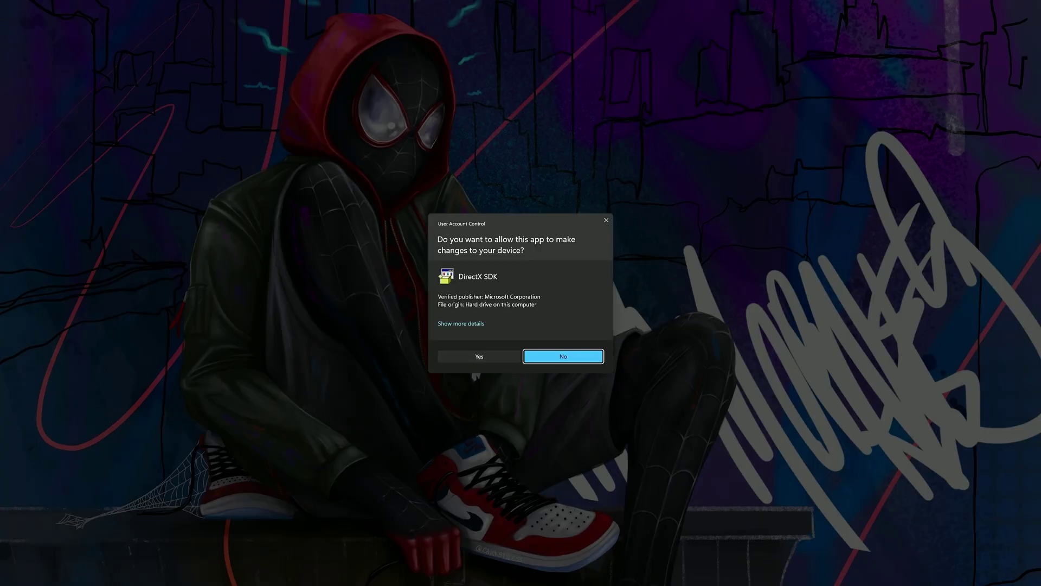
pyautogui.click(480, 356)
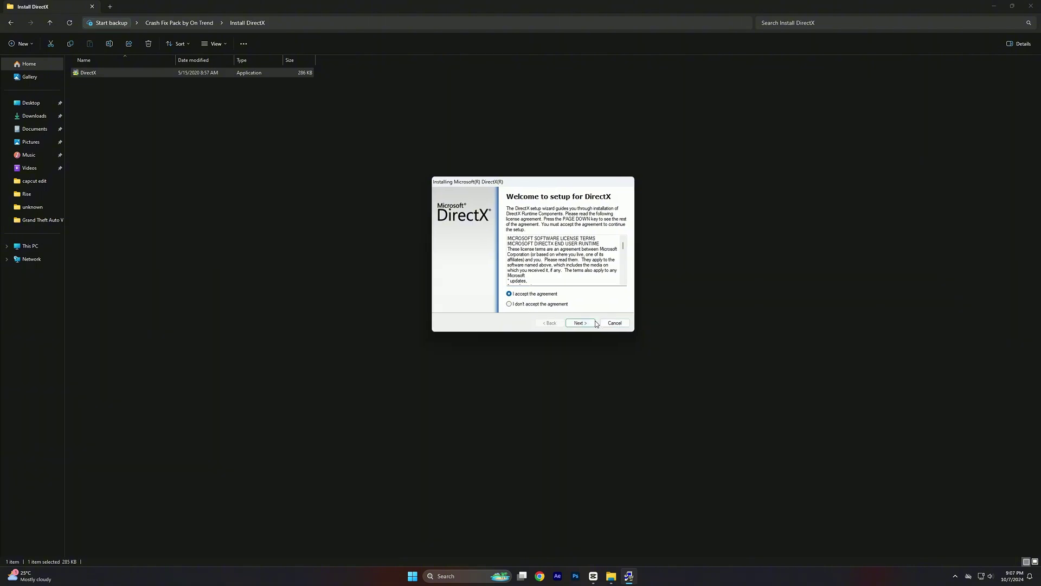
pyautogui.click(592, 324)
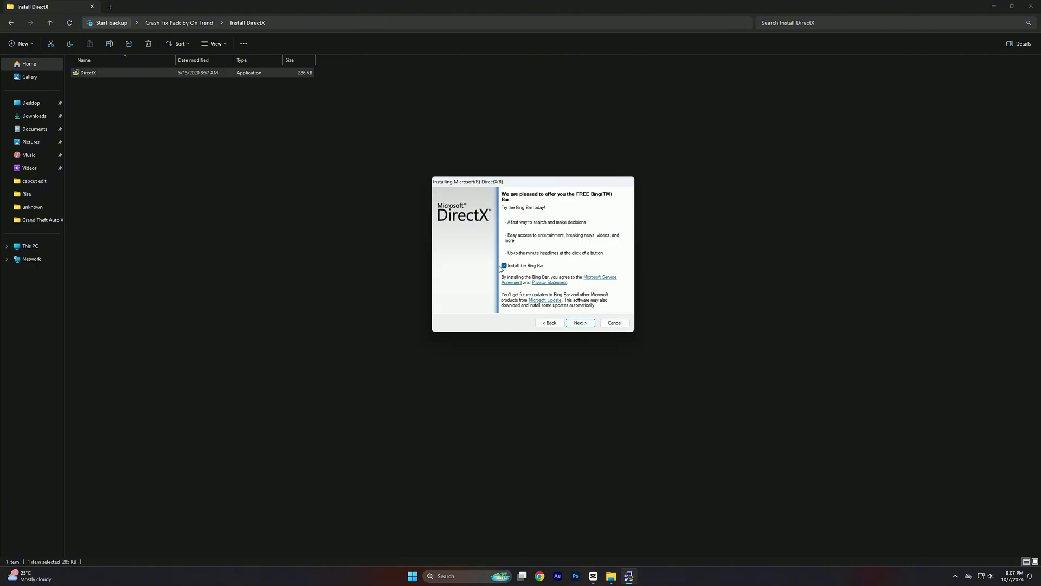
pyautogui.click(579, 323)
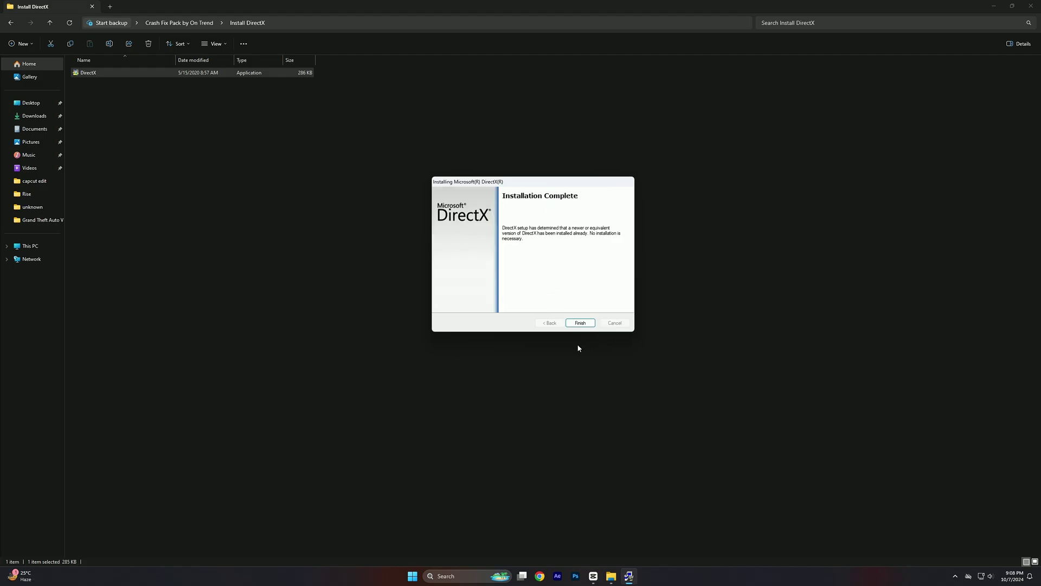
pyautogui.click(581, 323)
# Step: Run the install_all batch file from the Install Visual-C-Runtimes-All-in-One folder and allow vc_red_enu_x86_ixp.msi to make changes
pyautogui.click(11, 23)
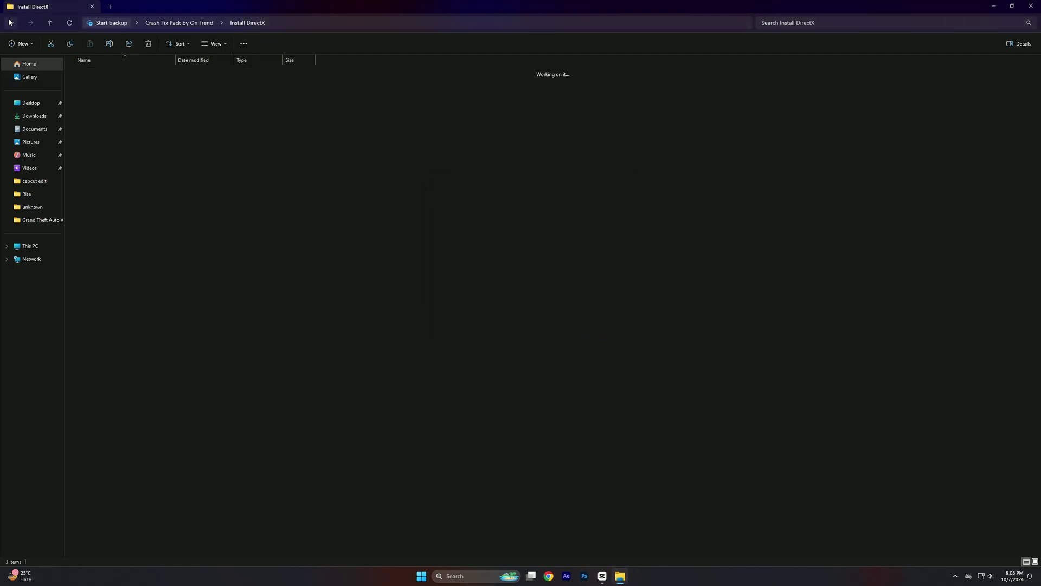
pyautogui.click(103, 95)
pyautogui.doubleClick(105, 94)
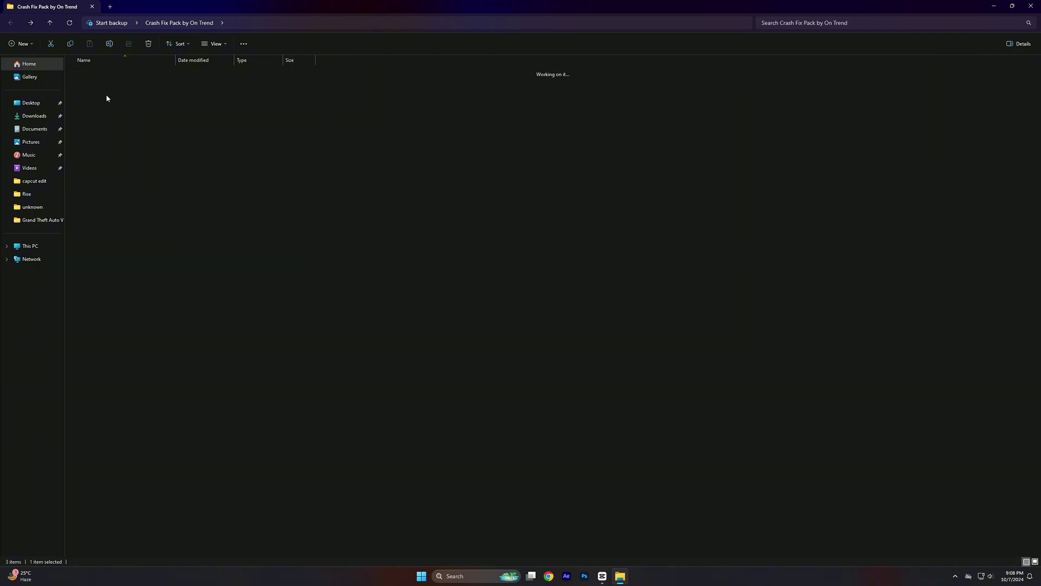
pyautogui.moveTo(157, 264); pyautogui.dragTo(95, 69)
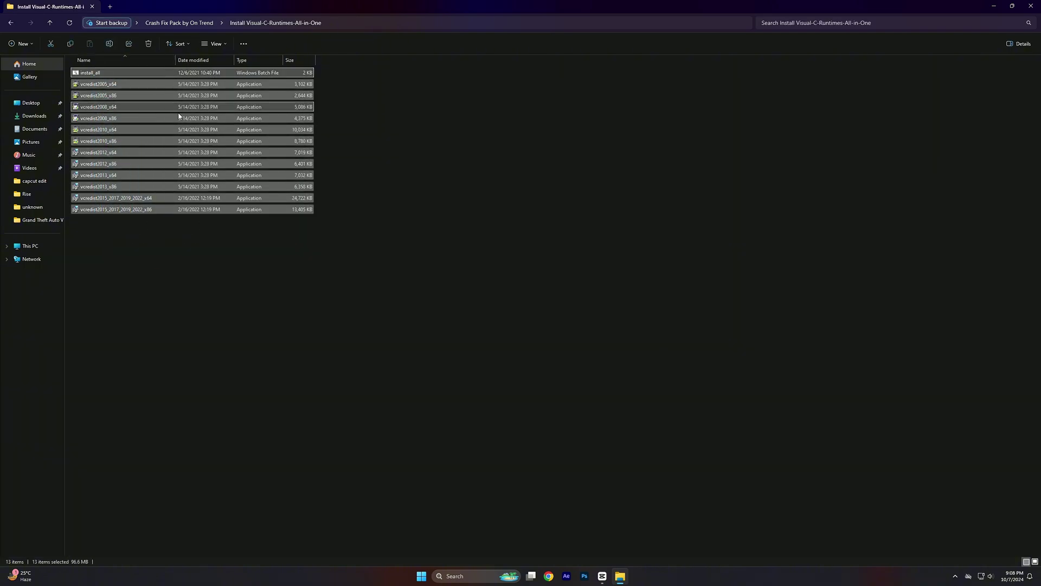
pyautogui.click(126, 142)
pyautogui.click(87, 72)
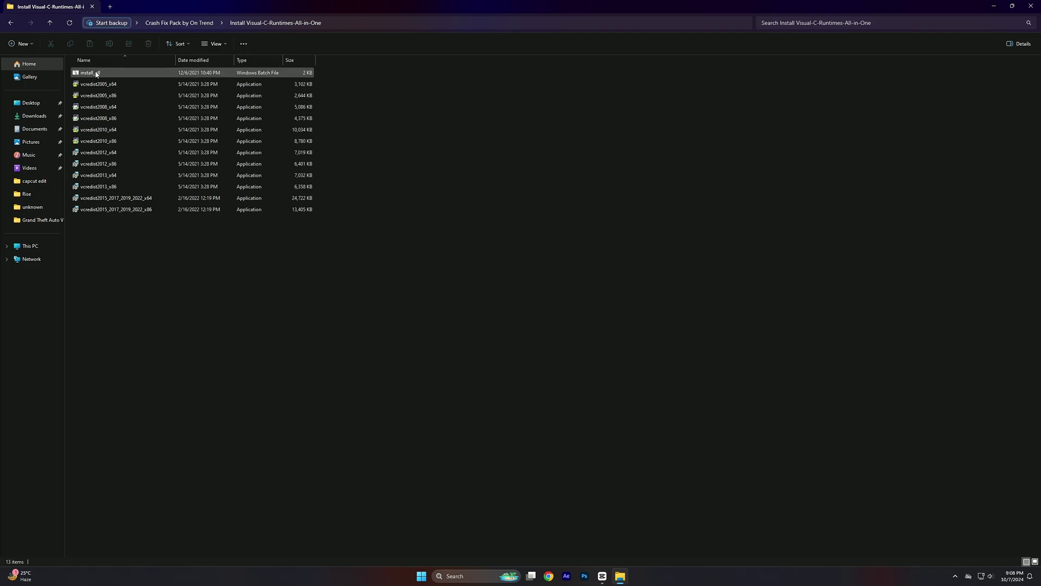
pyautogui.press('Return')
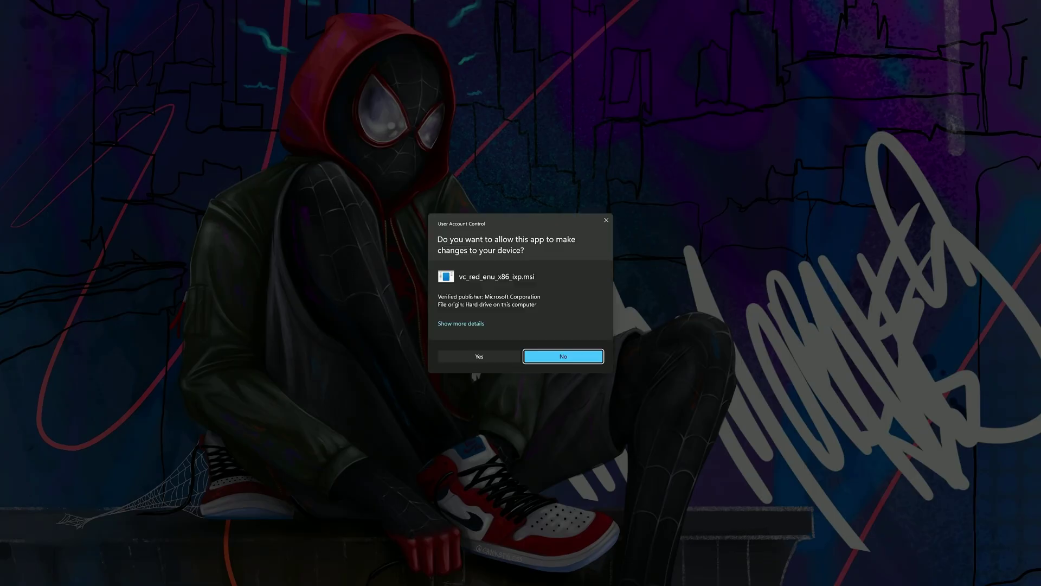
pyautogui.click(492, 354)
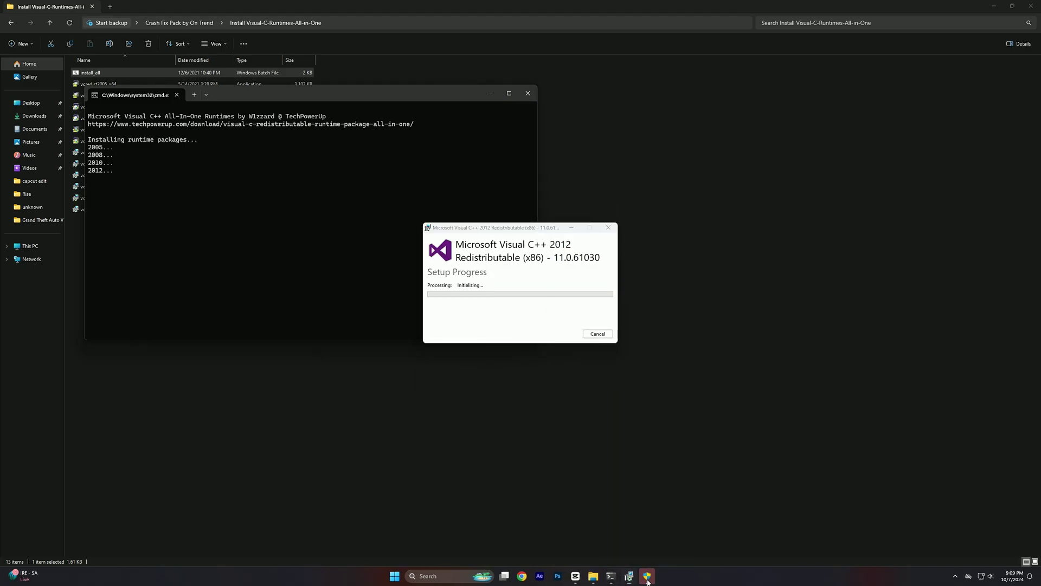
# Step: Allow the pending Visual C++ redistributable installers, including vcredist_x64.exe and the 2013 x86 and x64 versions, to make changes
pyautogui.click(648, 576)
pyautogui.click(535, 357)
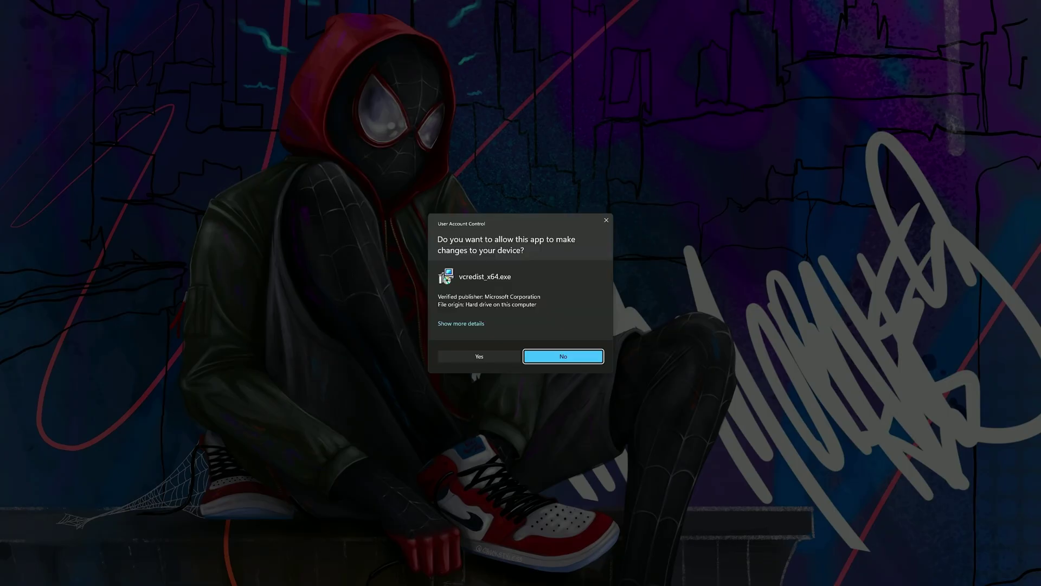
pyautogui.click(481, 356)
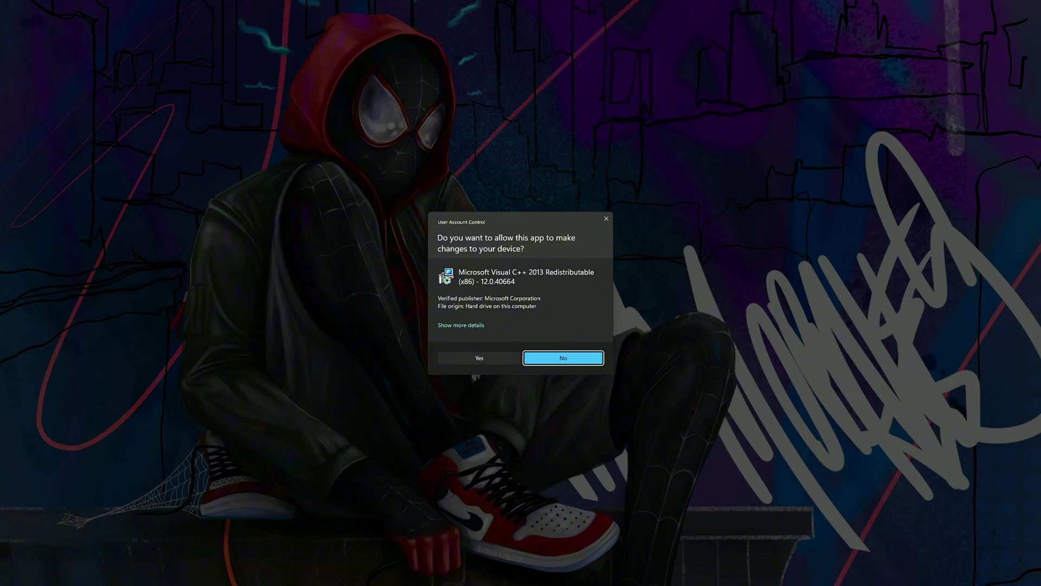
pyautogui.click(483, 354)
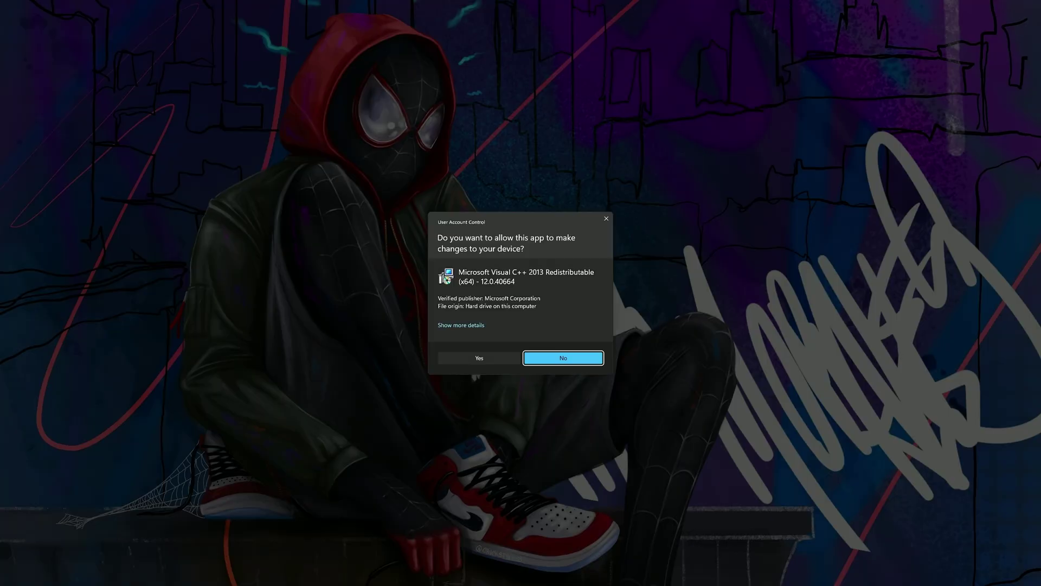
pyautogui.click(483, 354)
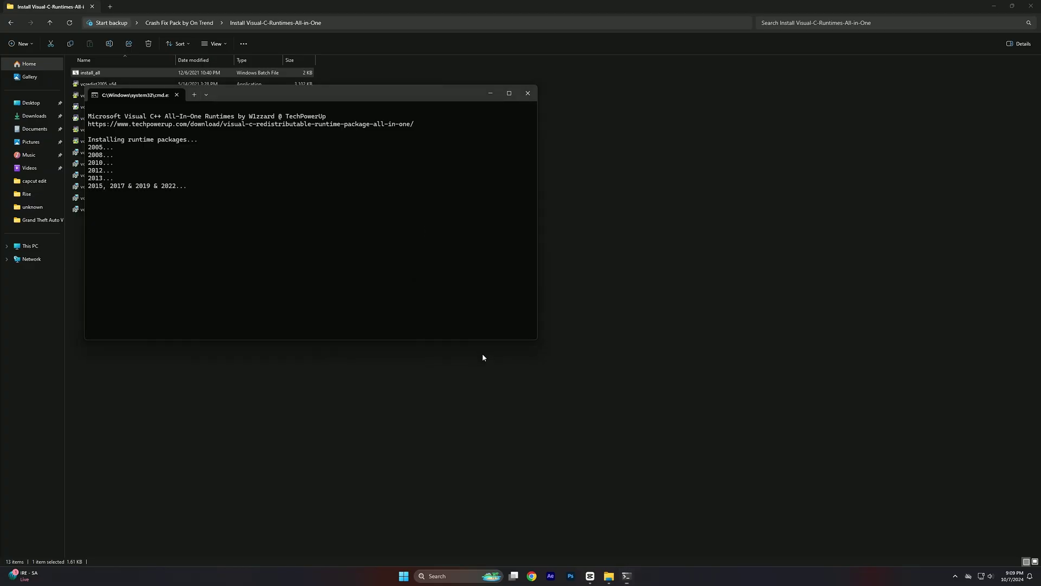
# Step: Return from the Visual C++ runtimes folder to the main Crash Fix Pack by On Trend folder
pyautogui.moveTo(272, 282); pyautogui.dragTo(137, 73)
pyautogui.click(219, 291)
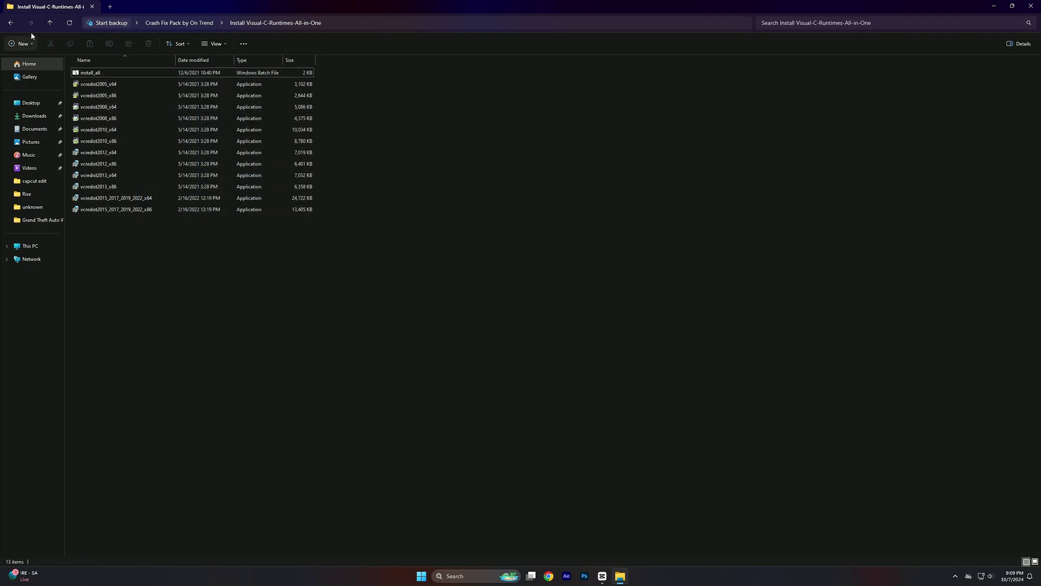
pyautogui.click(11, 23)
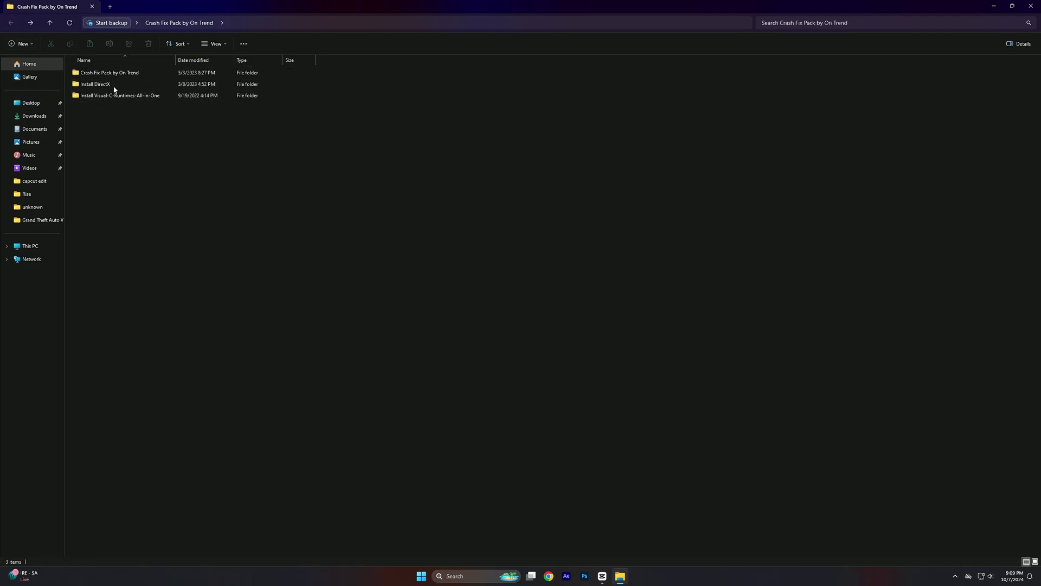
pyautogui.moveTo(130, 125); pyautogui.dragTo(149, 66)
pyautogui.click(213, 141)
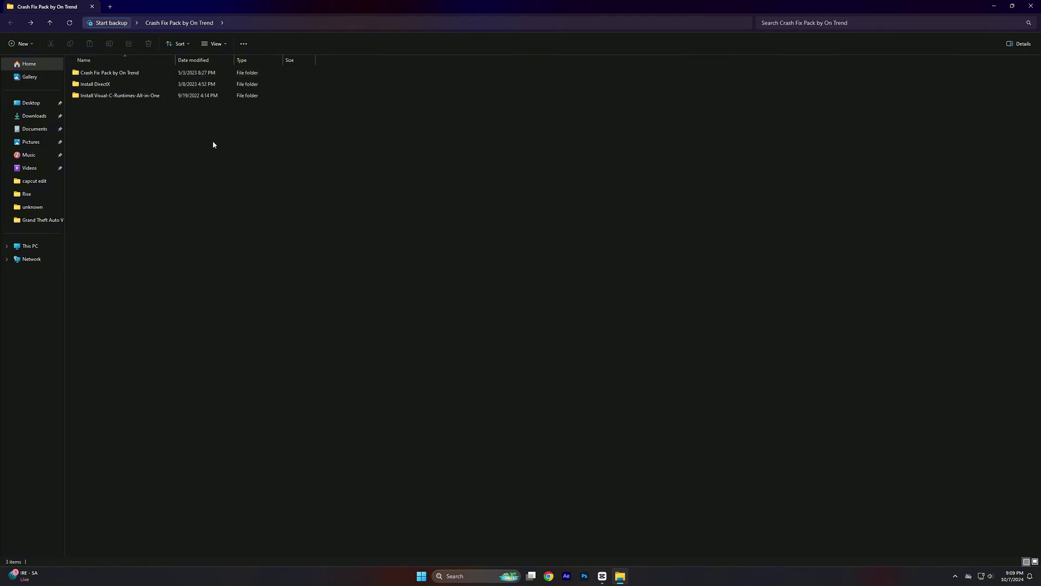